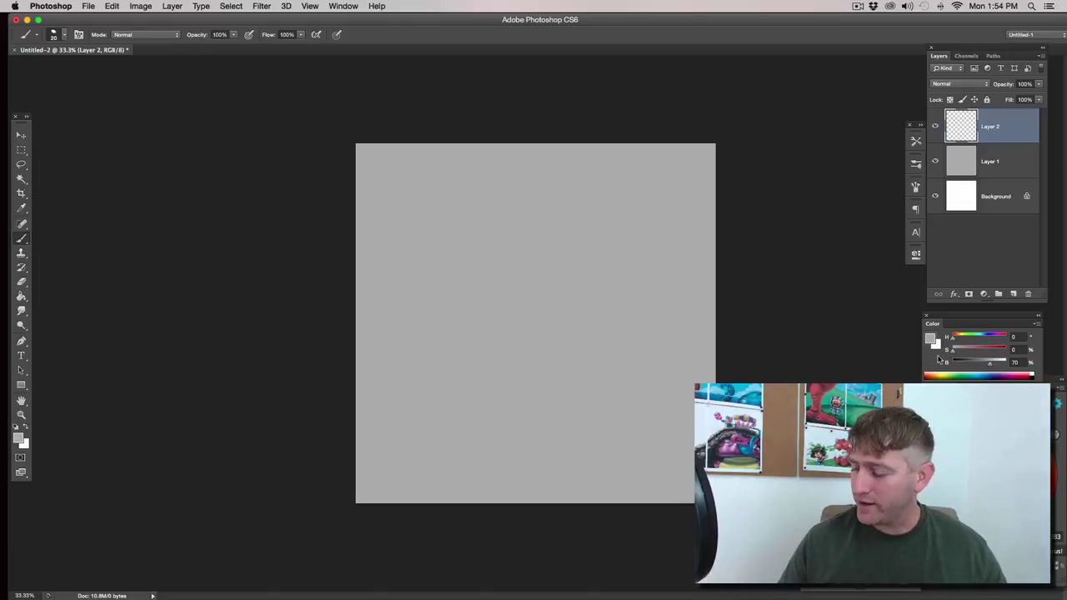
- Reset the colours so black is the painting colour, testing and undoing a scribble on Layer 2
{"action": "key", "text": "d"}
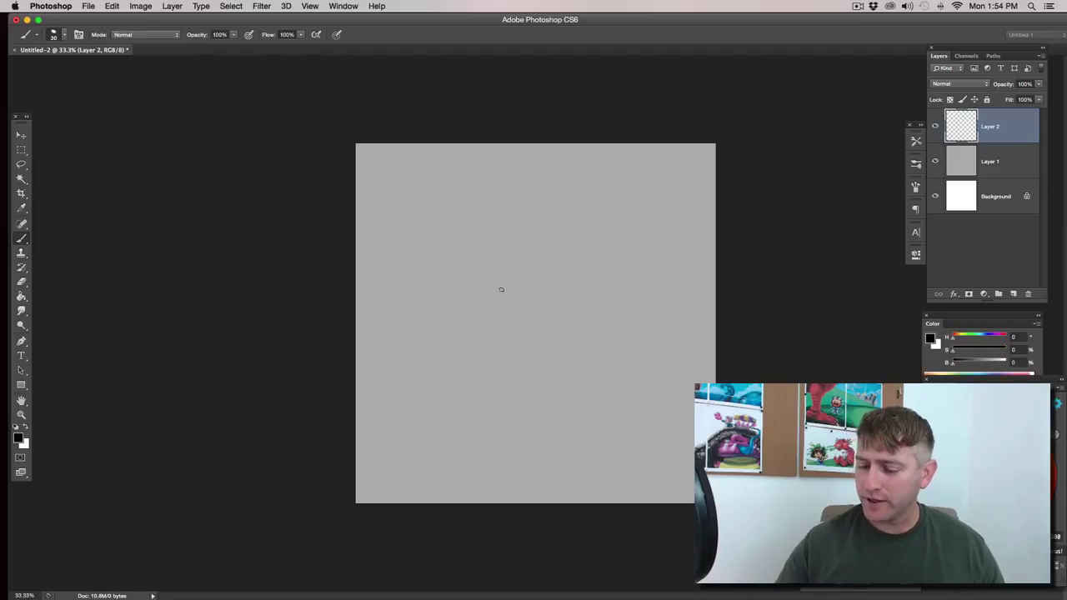
{"action": "mouse_move", "coordinate": [455, 318]}
{"action": "left_mouse_down"}
{"action": "mouse_move", "coordinate": [548, 286]}
{"action": "mouse_move", "coordinate": [664, 297]}
{"action": "mouse_move", "coordinate": [499, 428]}
{"action": "left_mouse_up"}
{"action": "key", "text": "super+z"}
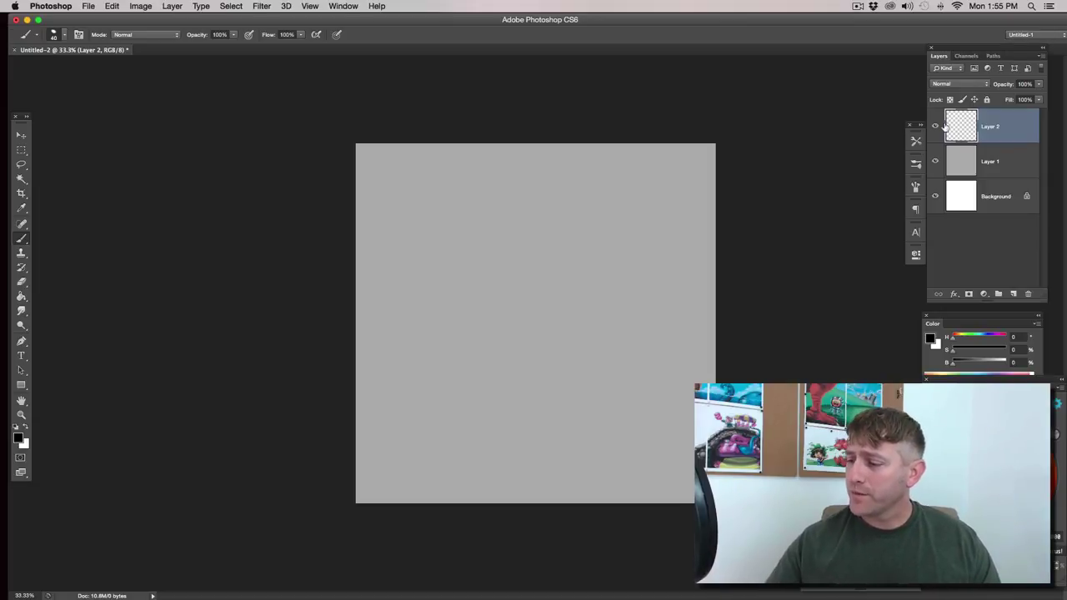
- With a smaller brush, sketch the bud's oval top and its curving left and right sides
{"action": "key", "text": "bracketleft"}
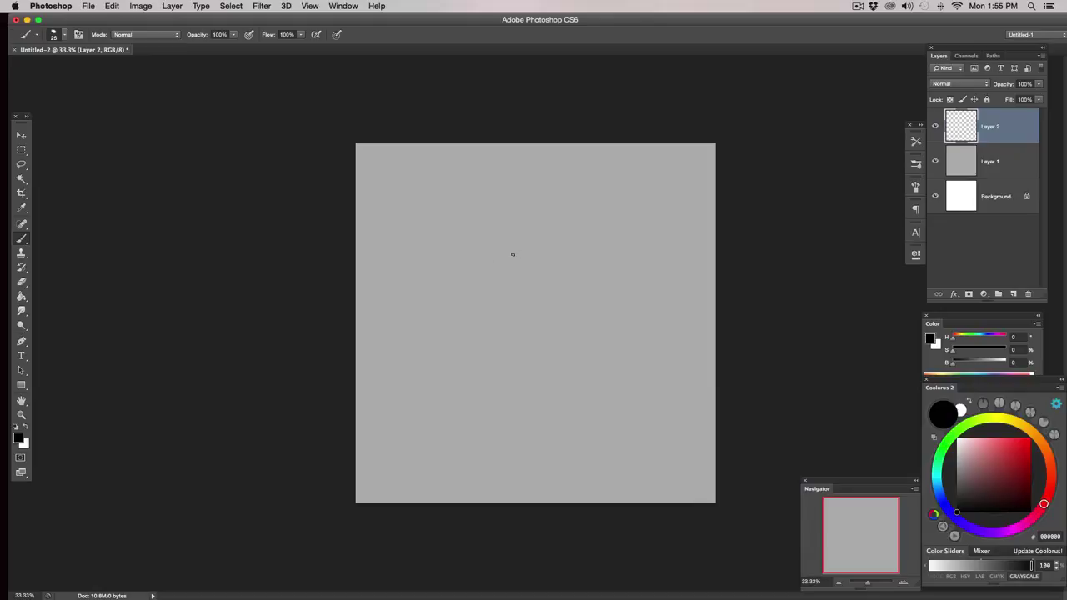
{"action": "mouse_move", "coordinate": [487, 261]}
{"action": "left_mouse_down"}
{"action": "mouse_move", "coordinate": [528, 254]}
{"action": "mouse_move", "coordinate": [479, 267]}
{"action": "mouse_move", "coordinate": [536, 256]}
{"action": "mouse_move", "coordinate": [476, 267]}
{"action": "mouse_move", "coordinate": [504, 257]}
{"action": "left_mouse_up"}
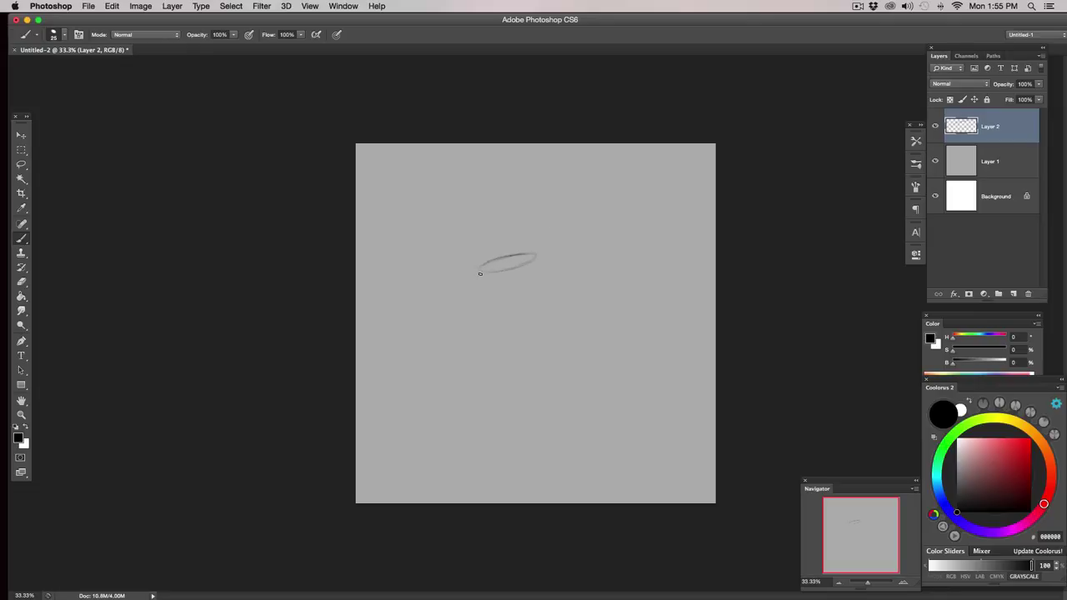
{"action": "left_click_drag", "start_coordinate": [480, 269], "coordinate": [489, 293]}
{"action": "left_click_drag", "start_coordinate": [484, 287], "coordinate": [483, 318]}
{"action": "left_click_drag", "start_coordinate": [535, 259], "coordinate": [545, 280]}
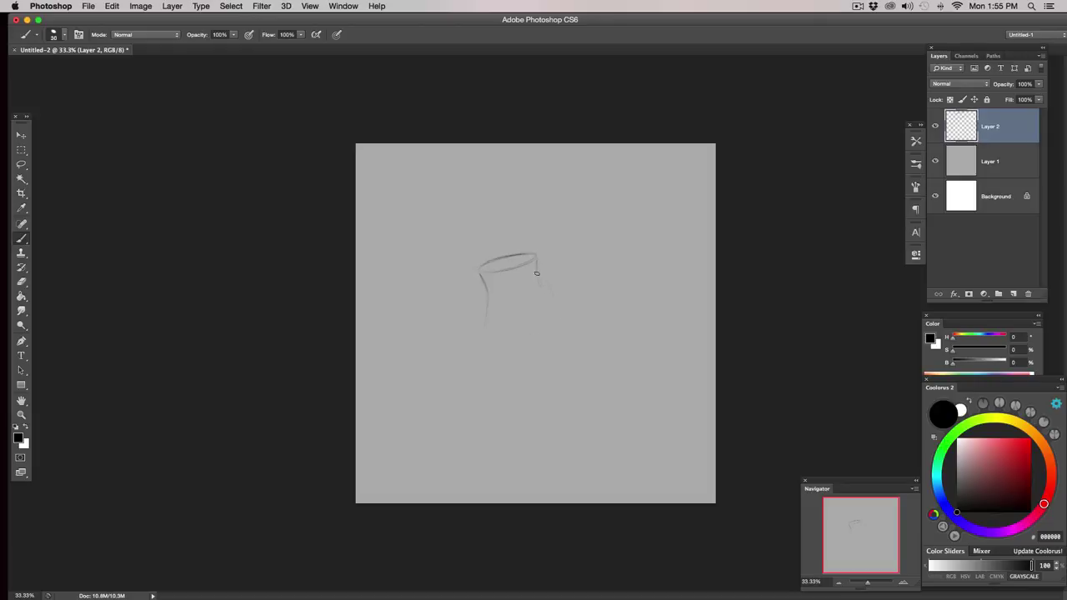
{"action": "left_click_drag", "start_coordinate": [485, 293], "coordinate": [486, 335]}
{"action": "mouse_move", "coordinate": [552, 304]}
{"action": "left_mouse_down"}
{"action": "mouse_move", "coordinate": [529, 344]}
{"action": "mouse_move", "coordinate": [491, 332]}
{"action": "mouse_move", "coordinate": [509, 343]}
{"action": "mouse_move", "coordinate": [561, 316]}
{"action": "mouse_move", "coordinate": [516, 337]}
{"action": "left_mouse_up"}
{"action": "mouse_move", "coordinate": [538, 298]}
{"action": "left_mouse_down"}
{"action": "mouse_move", "coordinate": [522, 341]}
{"action": "mouse_move", "coordinate": [545, 289]}
{"action": "left_mouse_up"}
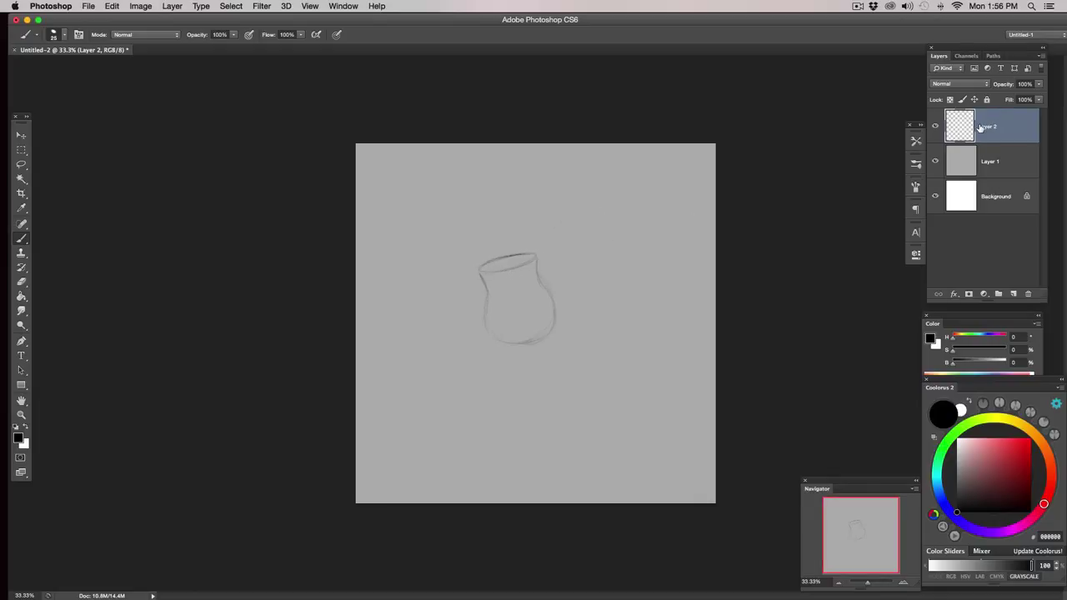
- Enlarge the eraser, add a new Layer 3 above the outline, and return to the Brush
{"action": "key", "text": "e"}
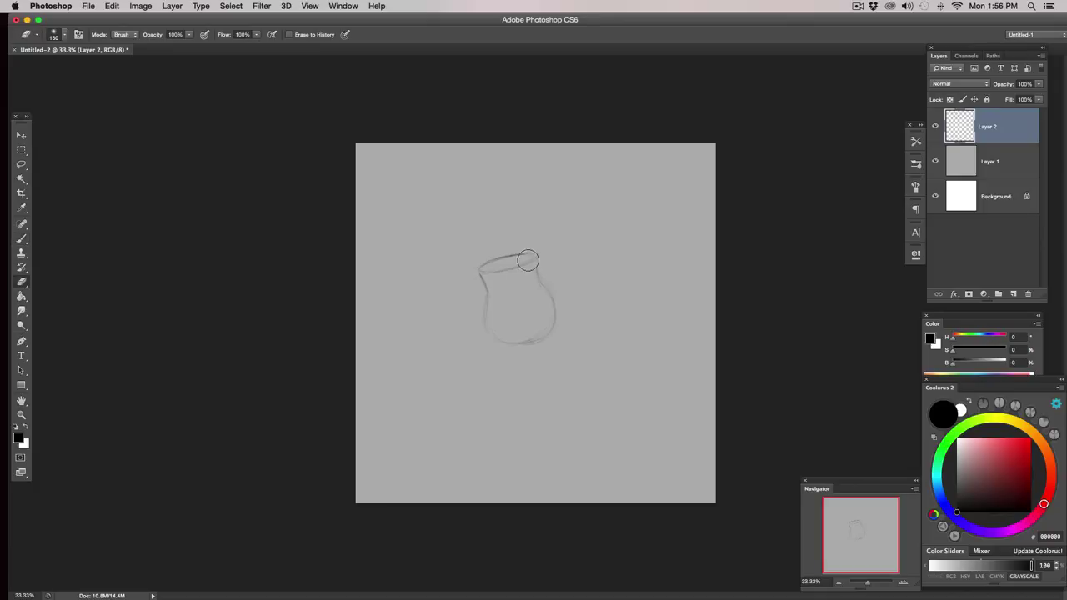
{"action": "key", "text": "bracketright"}
{"action": "key", "text": "bracketright"}
{"action": "key", "text": "bracketright"}
{"action": "left_click", "coordinate": [1014, 293]}
{"action": "key", "text": "b"}
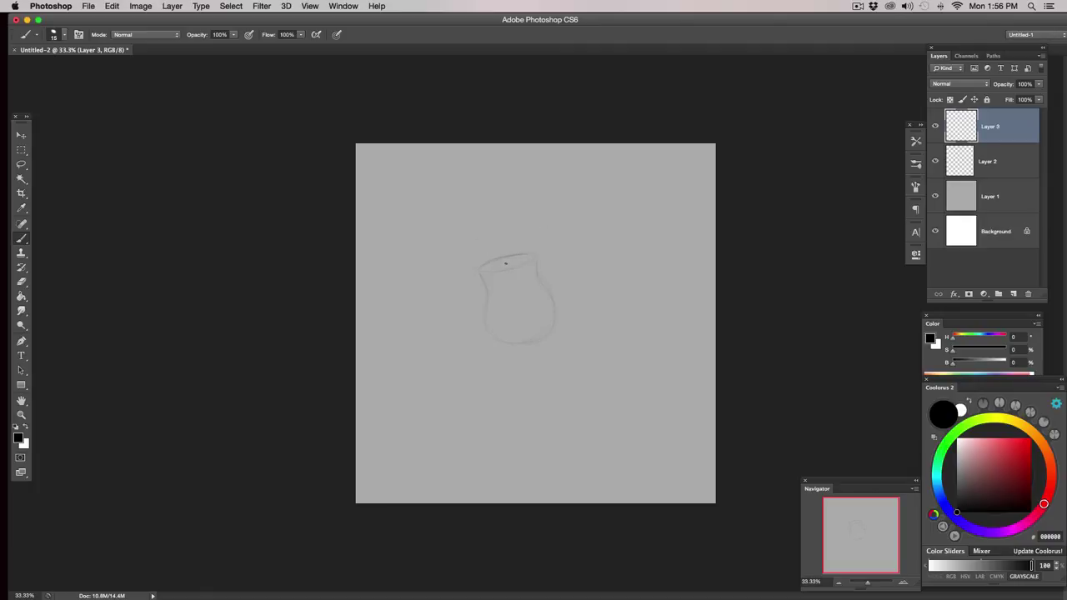
- Draw the spiralled inner petals over the rim, with strokes at the left rim and lower edge
{"action": "left_click_drag", "start_coordinate": [504, 263], "coordinate": [508, 262]}
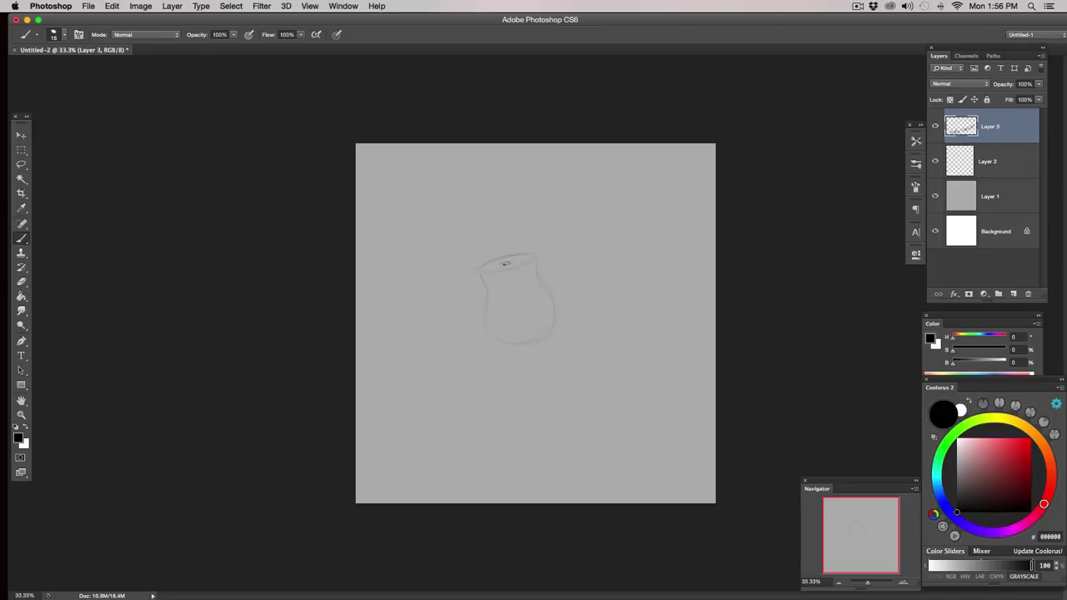
{"action": "left_click_drag", "start_coordinate": [504, 262], "coordinate": [515, 260]}
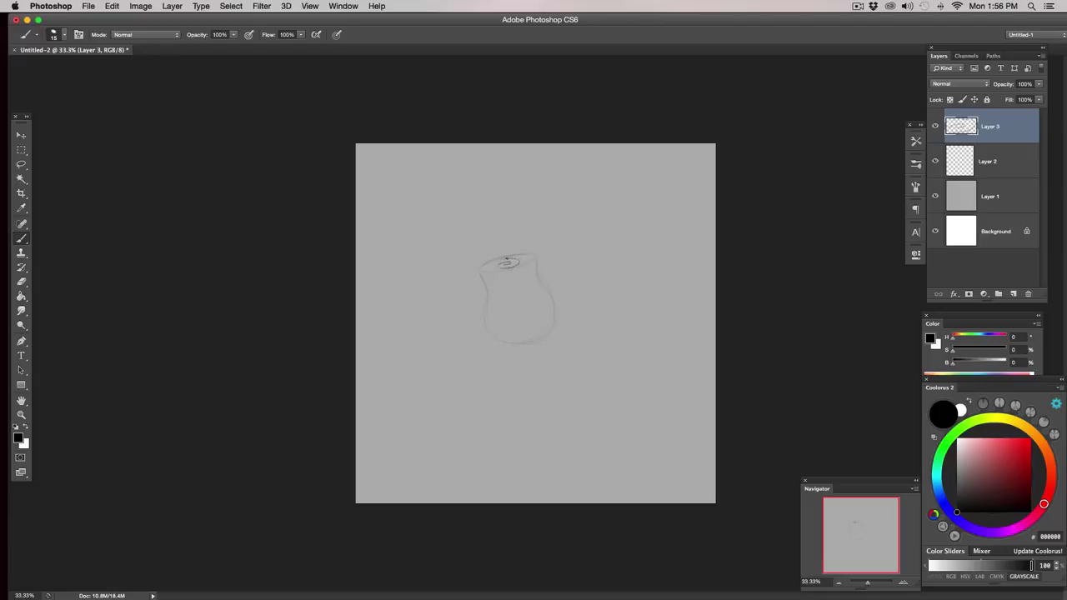
{"action": "mouse_move", "coordinate": [508, 263]}
{"action": "left_mouse_down"}
{"action": "mouse_move", "coordinate": [492, 260]}
{"action": "mouse_move", "coordinate": [489, 273]}
{"action": "mouse_move", "coordinate": [534, 257]}
{"action": "mouse_move", "coordinate": [511, 251]}
{"action": "left_mouse_up"}
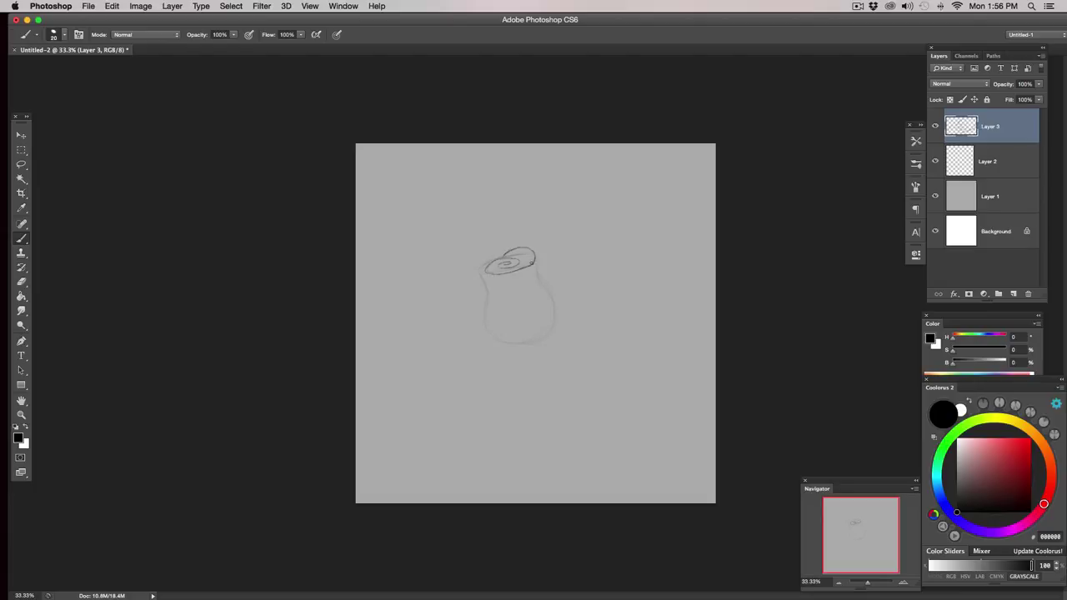
{"action": "mouse_move", "coordinate": [496, 272]}
{"action": "left_mouse_down"}
{"action": "mouse_move", "coordinate": [534, 264]}
{"action": "mouse_move", "coordinate": [508, 272]}
{"action": "left_mouse_up"}
{"action": "left_click_drag", "start_coordinate": [499, 250], "coordinate": [475, 256]}
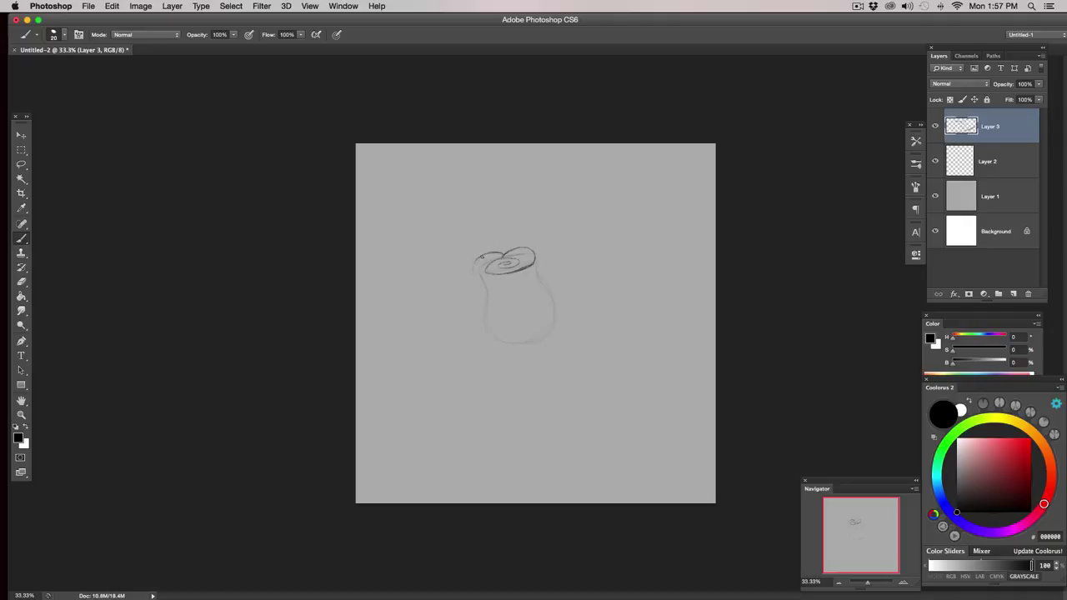
{"action": "mouse_move", "coordinate": [474, 268]}
{"action": "left_mouse_down"}
{"action": "mouse_move", "coordinate": [517, 299]}
{"action": "mouse_move", "coordinate": [531, 339]}
{"action": "mouse_move", "coordinate": [564, 337]}
{"action": "left_mouse_up"}
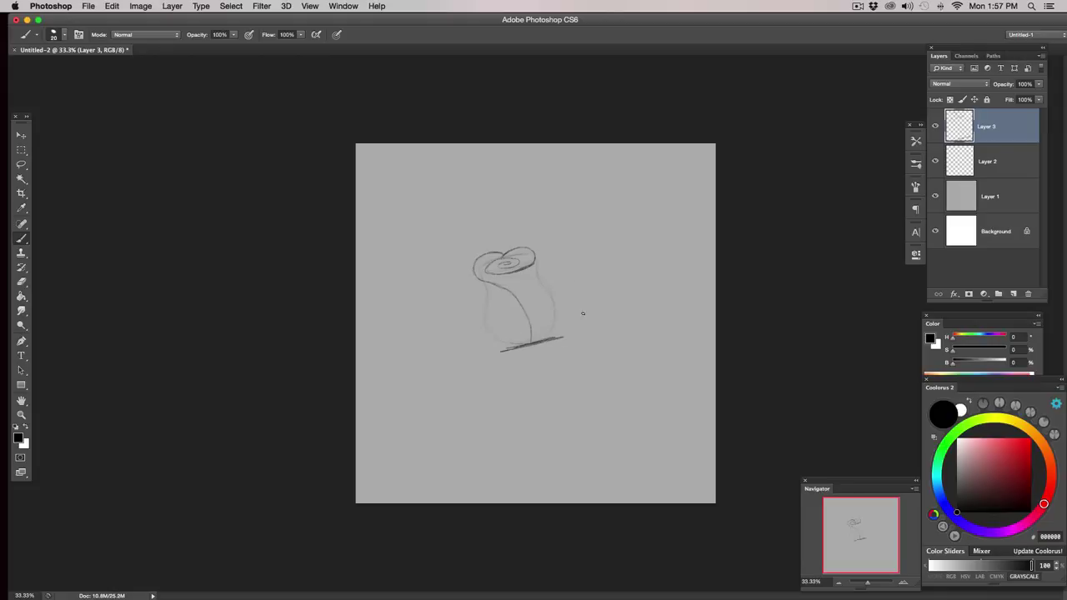
- Undo the stray base stroke, then draw petal lines down from the right rim and along the left edge
{"action": "key", "text": "super+z"}
{"action": "left_click_drag", "start_coordinate": [537, 274], "coordinate": [518, 293]}
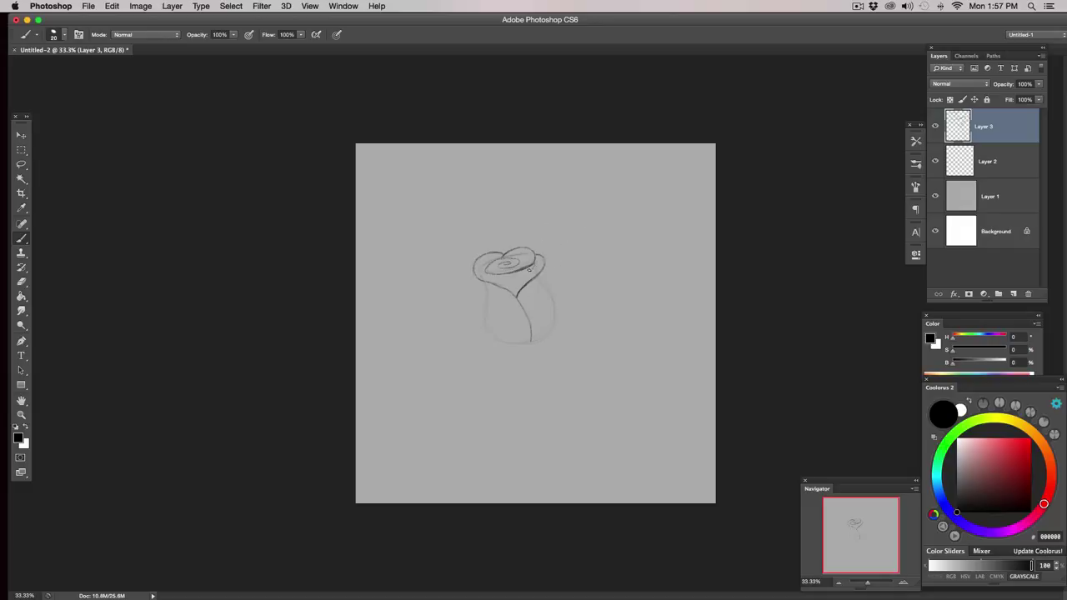
{"action": "left_click_drag", "start_coordinate": [524, 275], "coordinate": [516, 296]}
{"action": "mouse_move", "coordinate": [473, 275]}
{"action": "left_mouse_down"}
{"action": "mouse_move", "coordinate": [472, 285]}
{"action": "mouse_move", "coordinate": [515, 303]}
{"action": "left_mouse_up"}
- Enlarge the brush to 25 and retrace the bud's right contour curving round into the base
{"action": "key", "text": "e"}
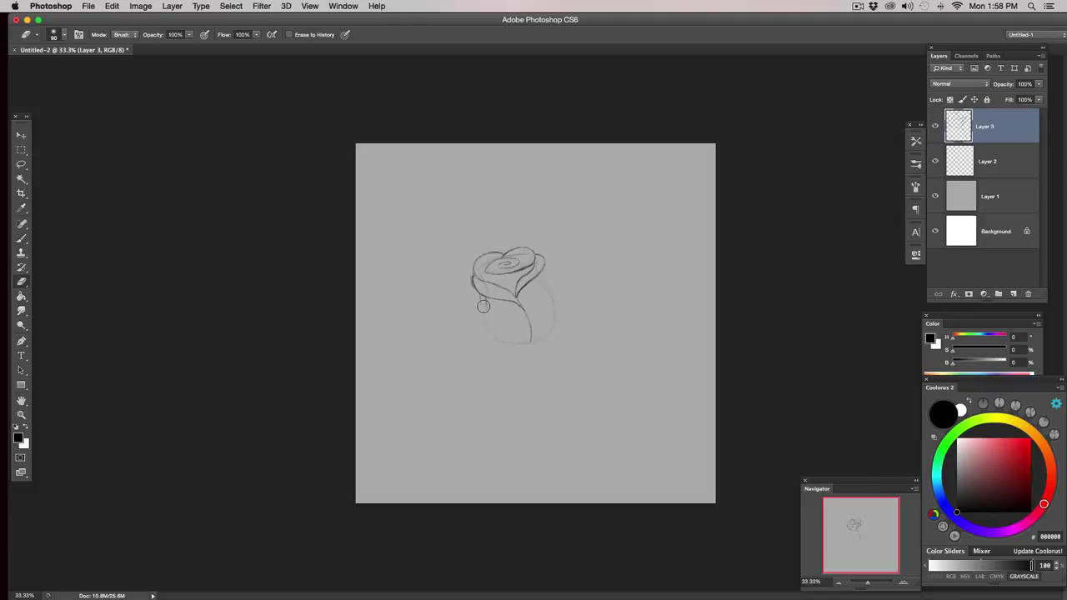
{"action": "key", "text": "b"}
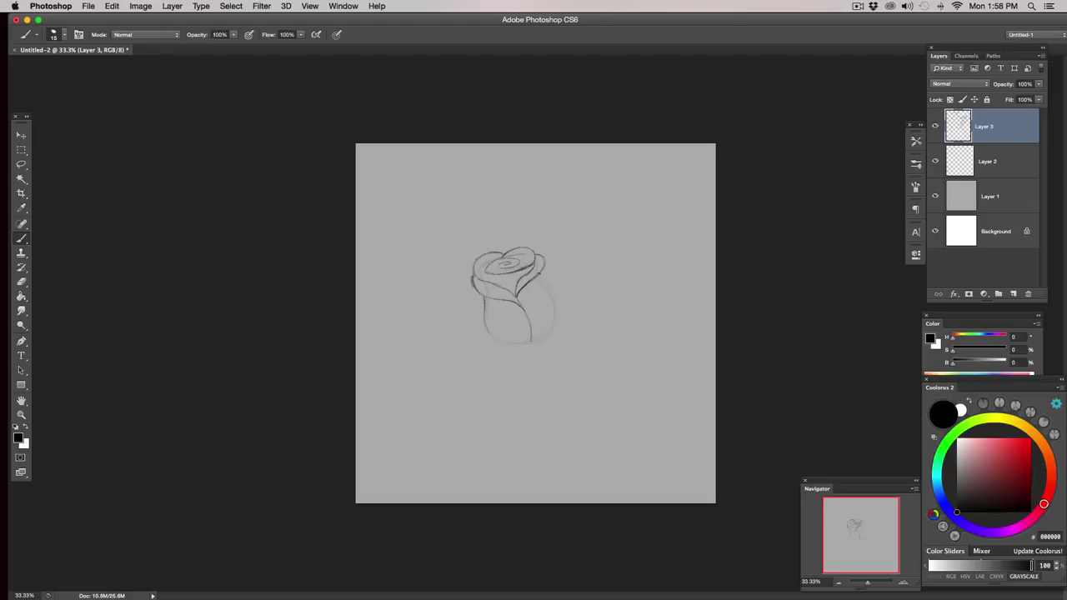
{"action": "key", "text": "bracketright"}
{"action": "left_click_drag", "start_coordinate": [538, 281], "coordinate": [552, 326]}
{"action": "left_click_drag", "start_coordinate": [553, 321], "coordinate": [543, 337]}
- Draw a long stem from the rose's base toward the canvas bottom with a slightly larger brush
{"action": "key", "text": "bracketright"}
{"action": "mouse_move", "coordinate": [530, 350]}
{"action": "left_mouse_down"}
{"action": "mouse_move", "coordinate": [537, 424]}
{"action": "mouse_move", "coordinate": [518, 494]}
{"action": "left_mouse_up"}
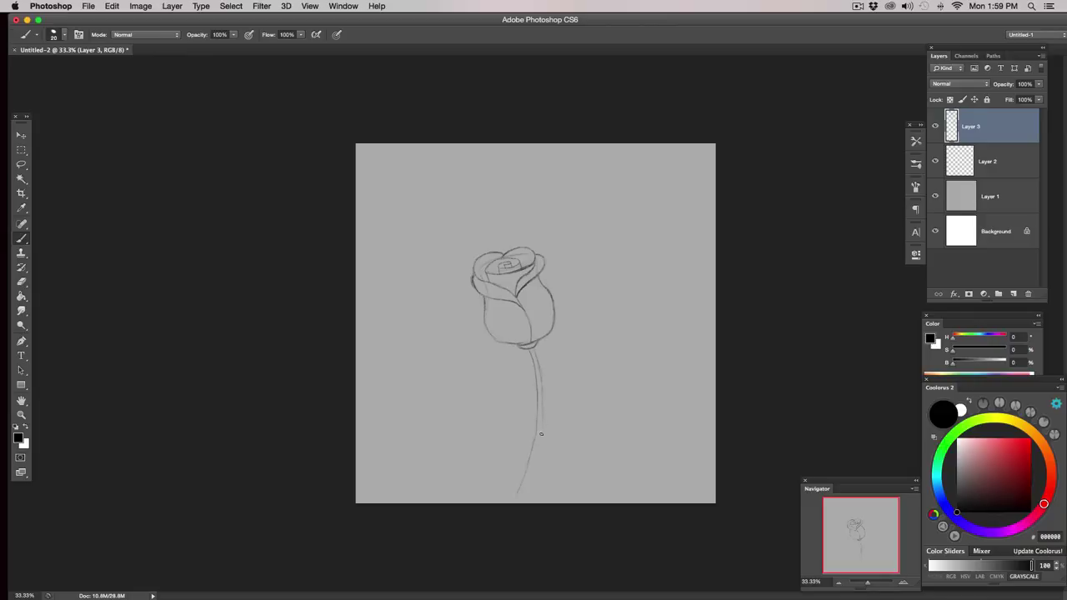
{"action": "left_click_drag", "start_coordinate": [538, 442], "coordinate": [518, 503]}
- Draw a right and a left leaf beside the stem, adding the left leaf's centre vein
{"action": "left_click_drag", "start_coordinate": [548, 384], "coordinate": [549, 386]}
{"action": "mouse_move", "coordinate": [550, 373]}
{"action": "left_mouse_down"}
{"action": "mouse_move", "coordinate": [576, 360]}
{"action": "mouse_move", "coordinate": [608, 368]}
{"action": "left_mouse_up"}
{"action": "mouse_move", "coordinate": [586, 385]}
{"action": "left_mouse_down"}
{"action": "mouse_move", "coordinate": [551, 384]}
{"action": "mouse_move", "coordinate": [612, 368]}
{"action": "left_mouse_up"}
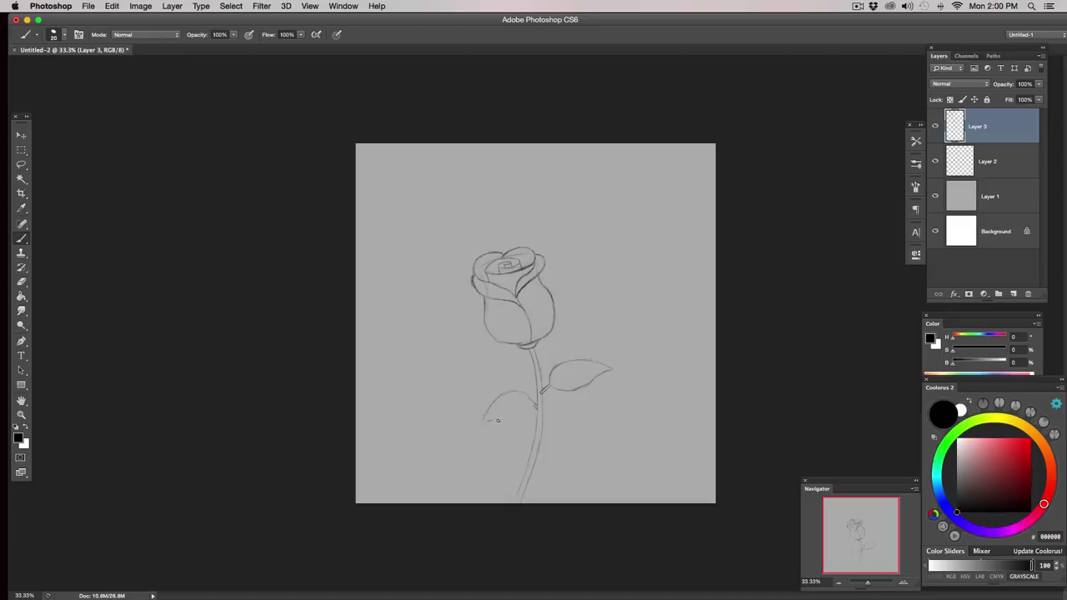
{"action": "left_click_drag", "start_coordinate": [521, 416], "coordinate": [535, 404]}
{"action": "left_click_drag", "start_coordinate": [533, 405], "coordinate": [520, 403]}
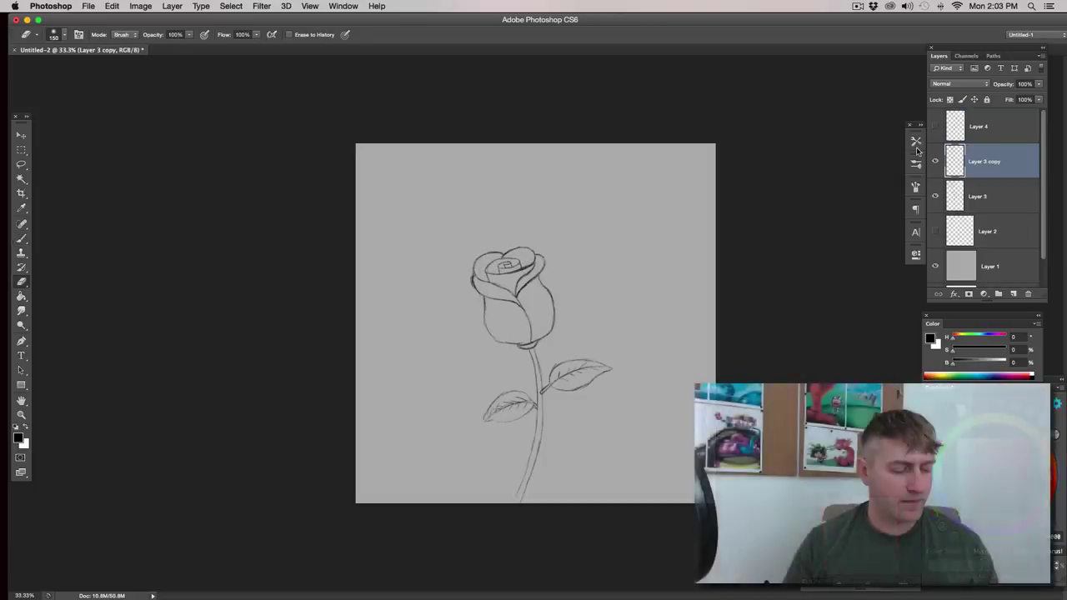
{"action": "key", "text": "b"}
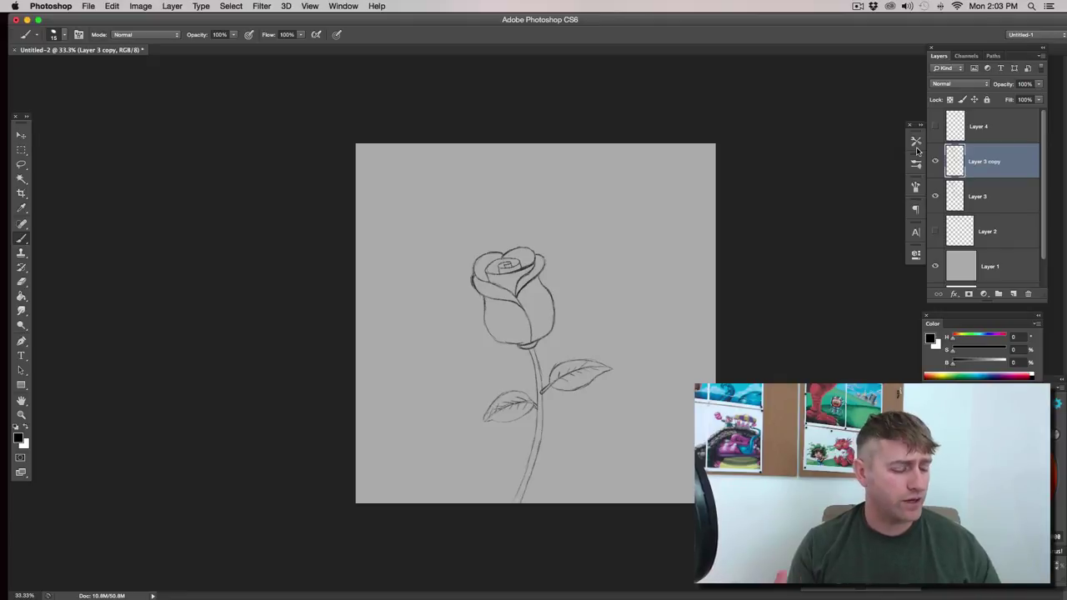
- Lasso and remove the stem and leaves from Layer 3 copy, leaving only the rose head
{"action": "left_click", "coordinate": [934, 161]}
{"action": "left_click", "coordinate": [935, 160]}
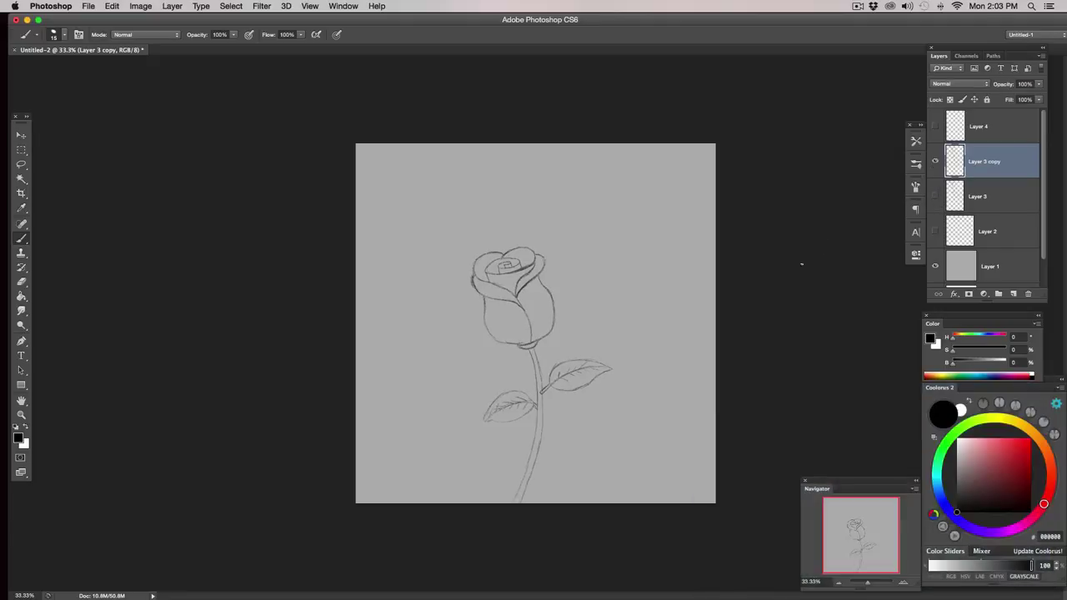
{"action": "key", "text": "l"}
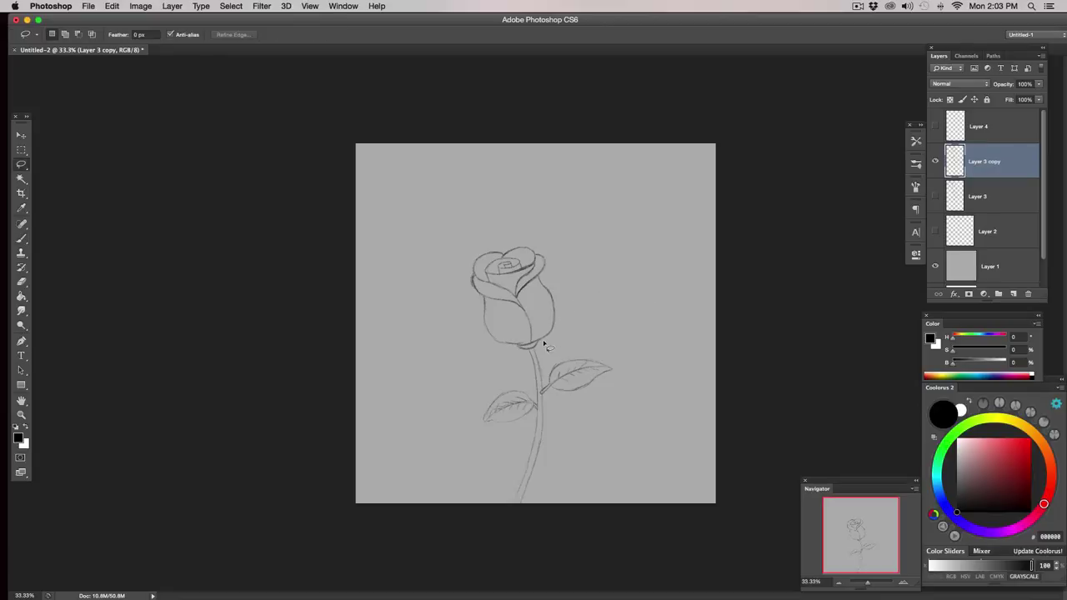
{"action": "mouse_move", "coordinate": [546, 345]}
{"action": "left_mouse_down"}
{"action": "mouse_move", "coordinate": [508, 350]}
{"action": "mouse_move", "coordinate": [580, 507]}
{"action": "mouse_move", "coordinate": [583, 327]}
{"action": "left_mouse_up"}
{"action": "key", "text": "ctrl+d"}
{"action": "key", "text": "b"}
{"action": "left_click", "coordinate": [934, 161]}
{"action": "left_click", "coordinate": [934, 161]}
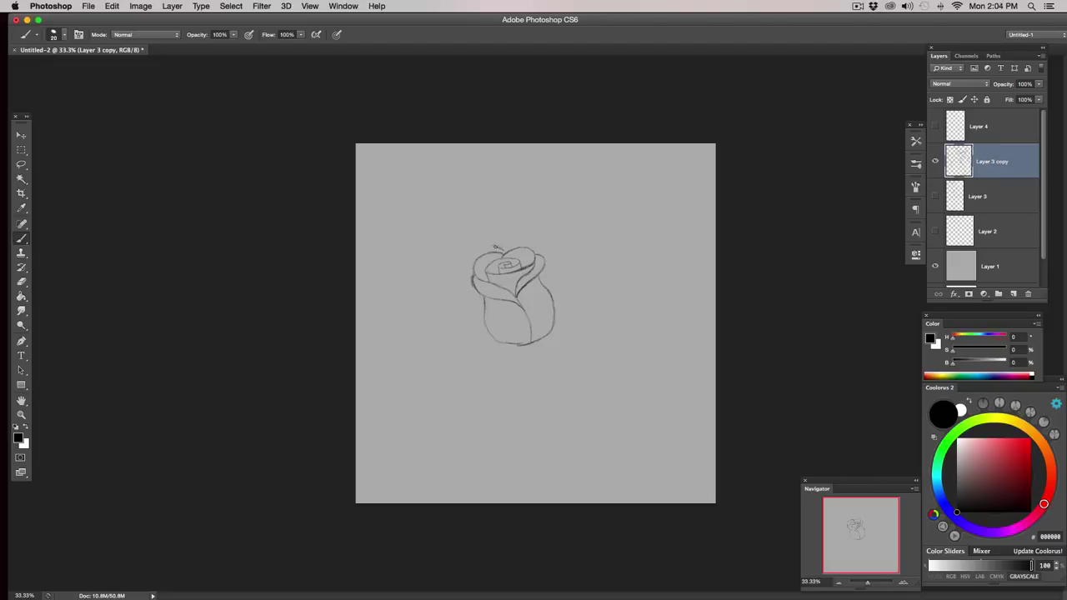
- Draw an outer petal curve across the rose's top and down its left side
{"action": "left_click_drag", "start_coordinate": [496, 247], "coordinate": [484, 245]}
{"action": "left_click_drag", "start_coordinate": [481, 246], "coordinate": [460, 251]}
{"action": "left_click_drag", "start_coordinate": [464, 249], "coordinate": [454, 253]}
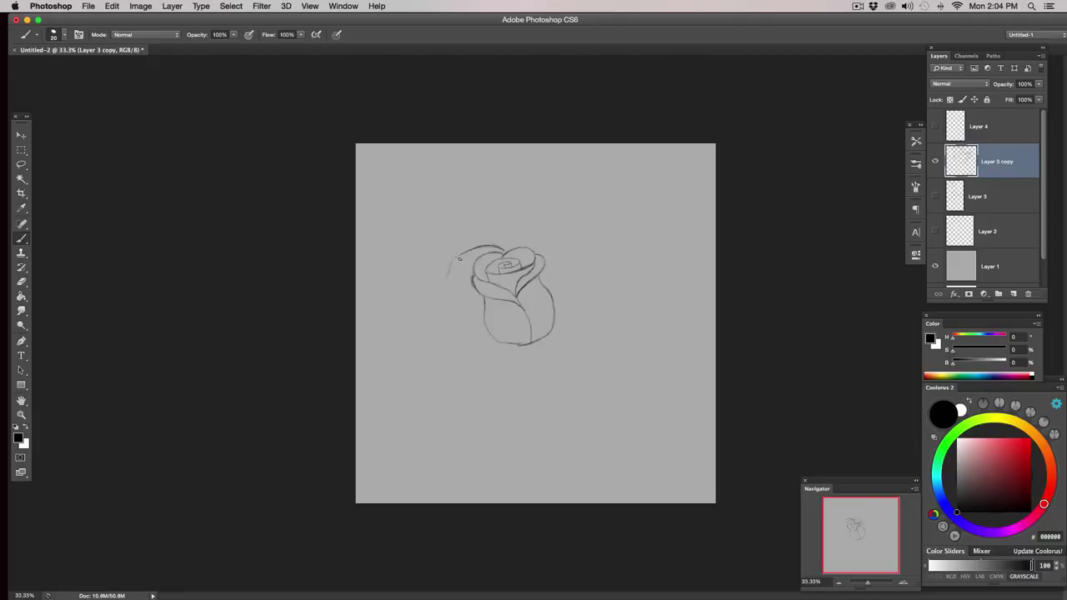
{"action": "left_click_drag", "start_coordinate": [447, 285], "coordinate": [447, 298]}
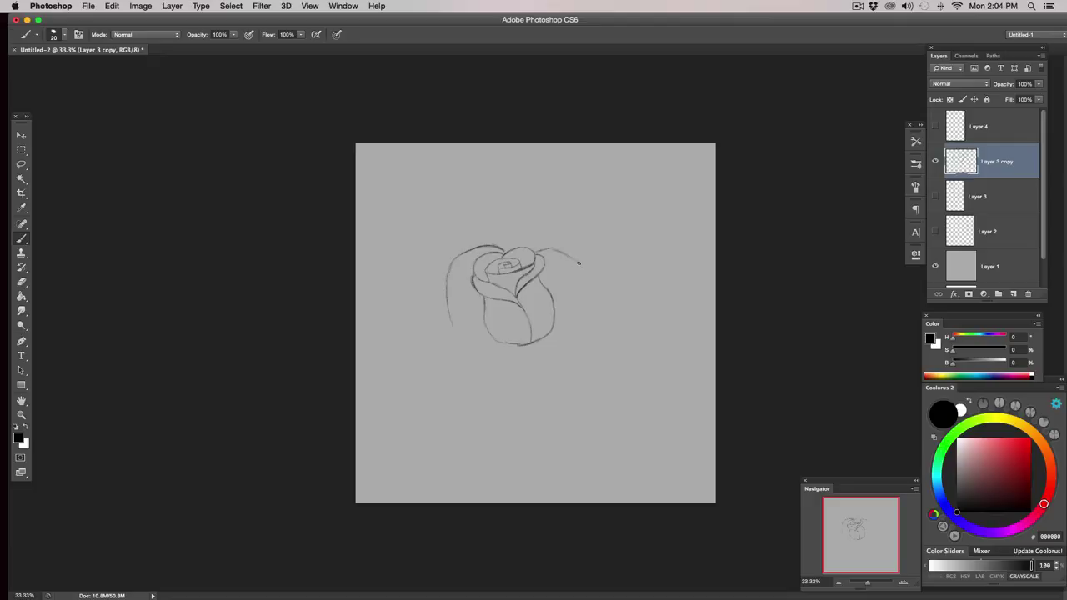
- Draw the right outer petal flaring out and curving down to the rose's base
{"action": "left_click_drag", "start_coordinate": [575, 263], "coordinate": [592, 275]}
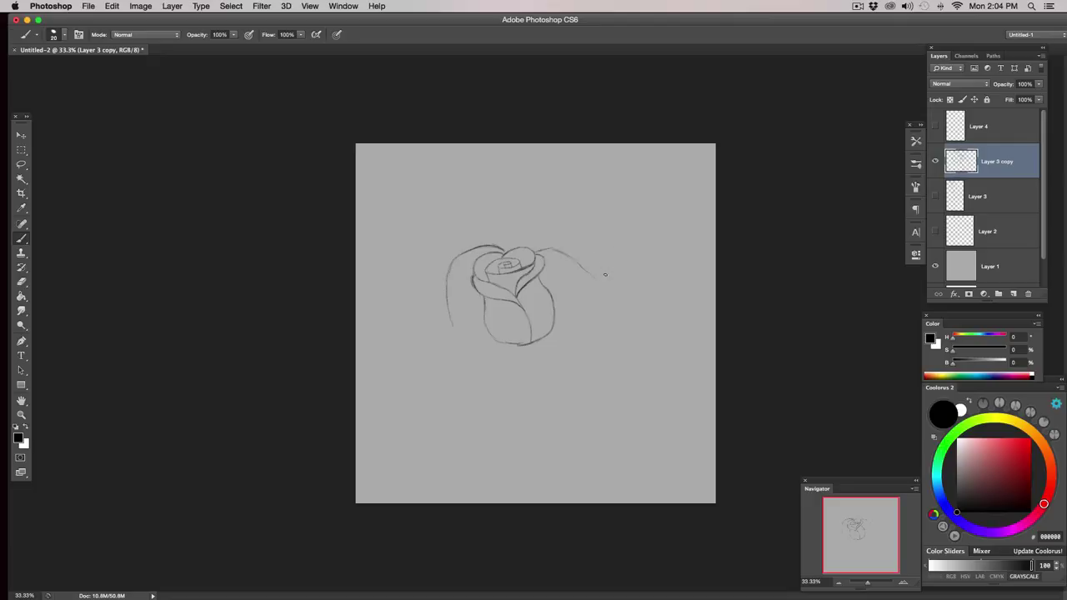
{"action": "left_click_drag", "start_coordinate": [592, 294], "coordinate": [580, 314]}
{"action": "left_click_drag", "start_coordinate": [571, 329], "coordinate": [557, 341]}
{"action": "left_click_drag", "start_coordinate": [591, 295], "coordinate": [579, 320]}
- Add curved fold lines across the right petal and darken an inner petal edge
{"action": "left_click_drag", "start_coordinate": [546, 264], "coordinate": [558, 267]}
{"action": "left_click_drag", "start_coordinate": [570, 280], "coordinate": [530, 315]}
{"action": "left_click_drag", "start_coordinate": [539, 297], "coordinate": [517, 318]}
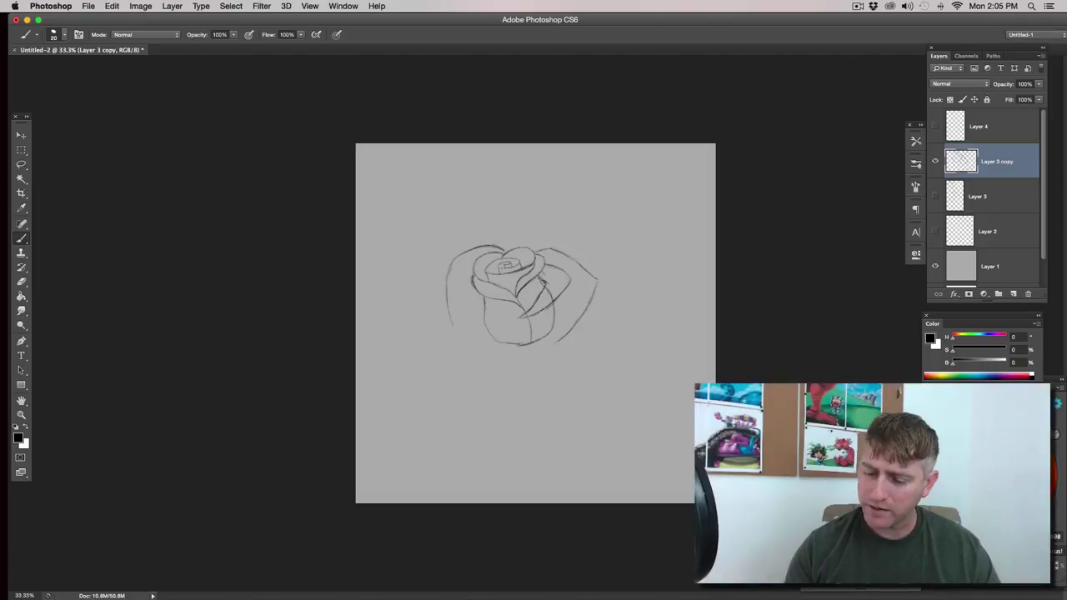
- Draw the lower petal's edge and a short line on the lower-left petal
{"action": "key", "text": "e"}
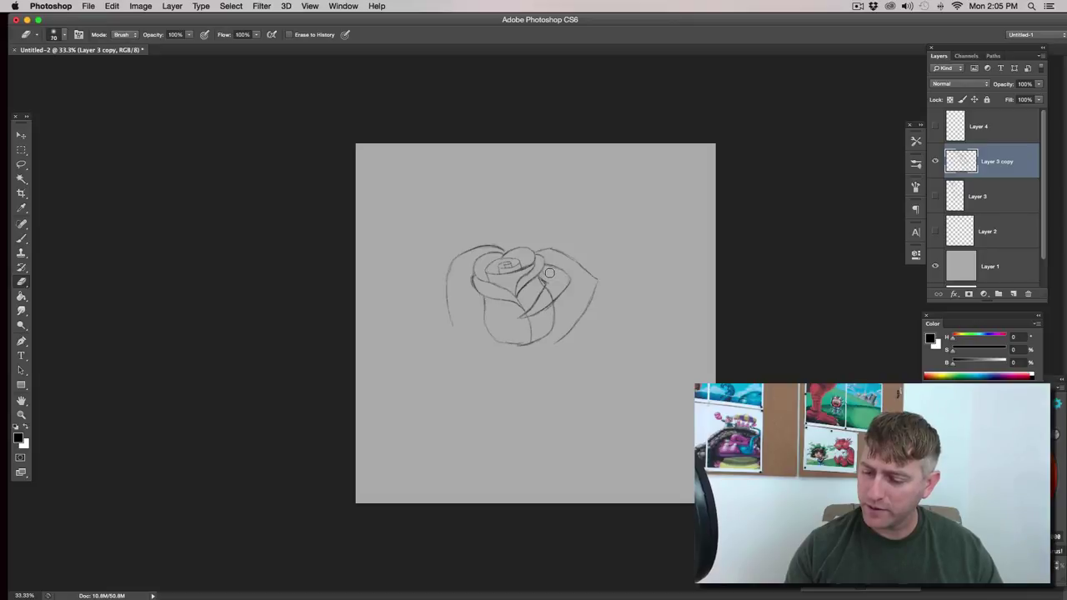
{"action": "key", "text": "bracketleft"}
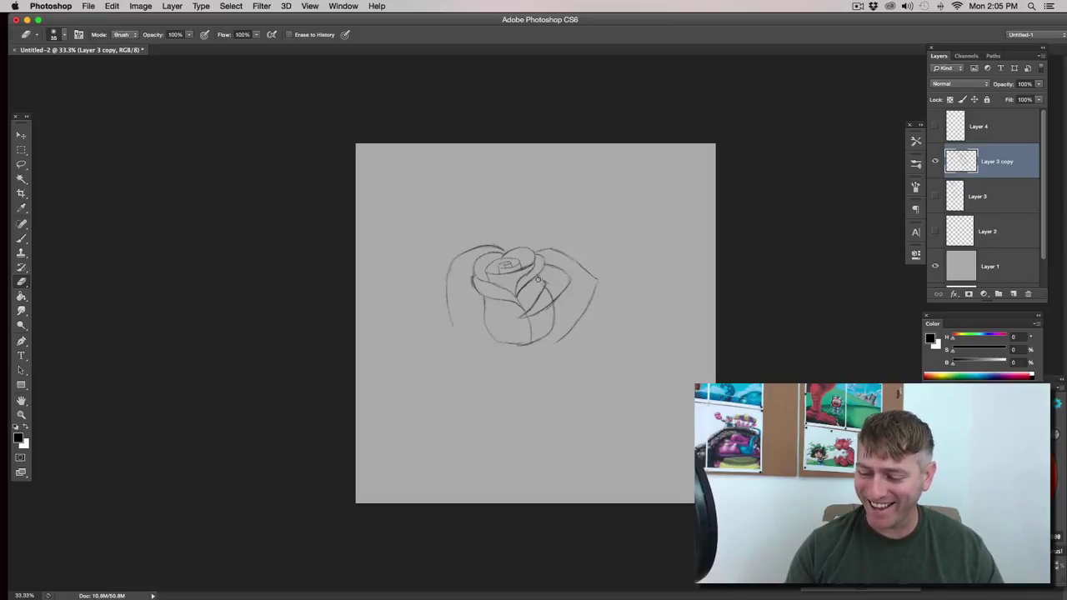
{"action": "key", "text": "b"}
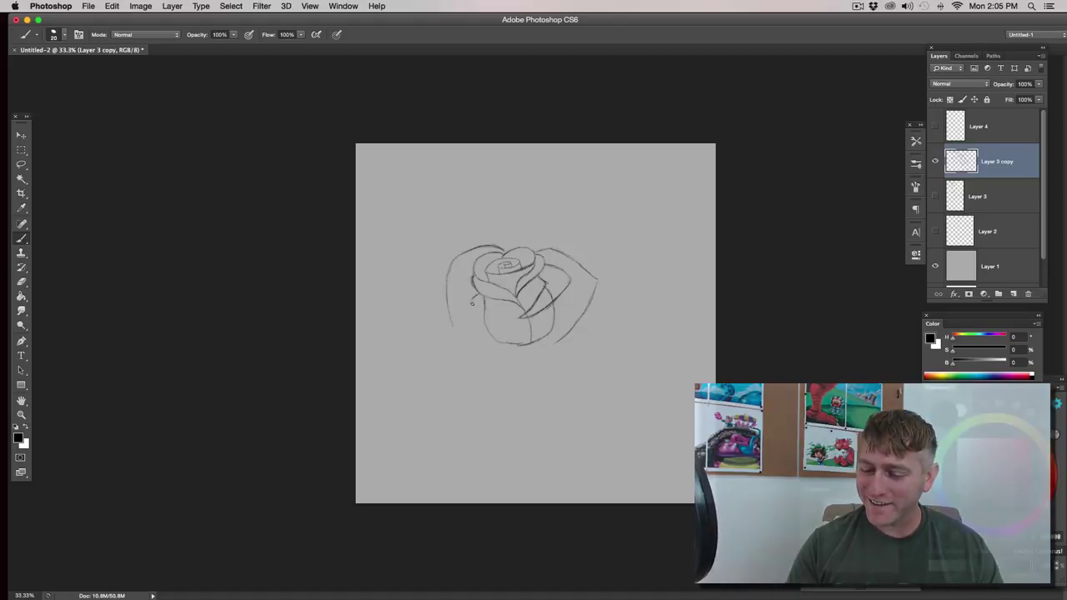
{"action": "left_click_drag", "start_coordinate": [483, 315], "coordinate": [520, 318]}
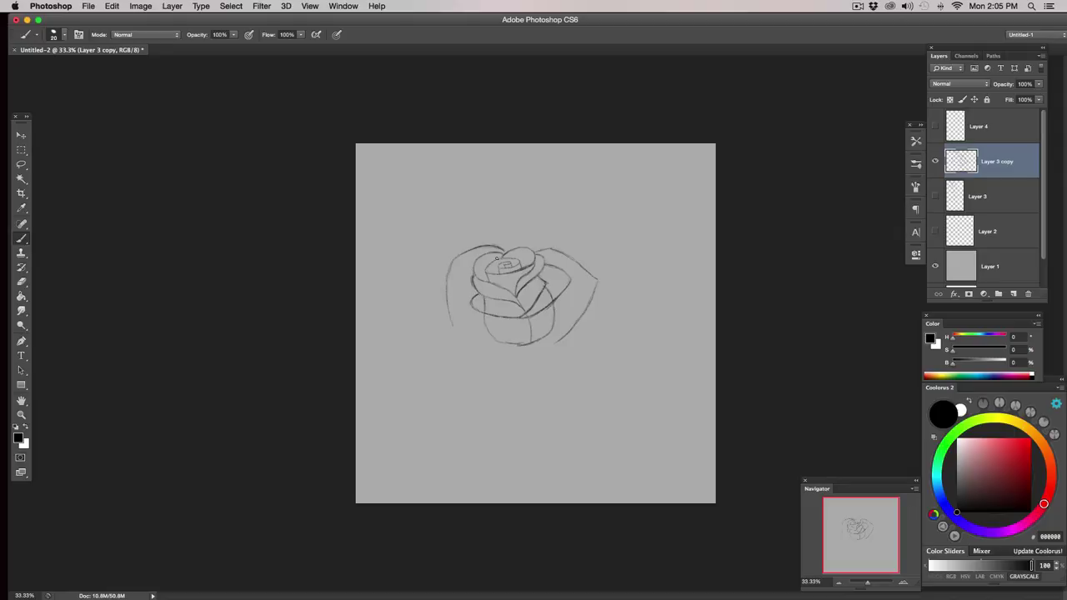
{"action": "mouse_move", "coordinate": [470, 305]}
{"action": "left_mouse_down"}
{"action": "mouse_move", "coordinate": [476, 316]}
{"action": "mouse_move", "coordinate": [513, 318]}
{"action": "left_mouse_up"}
- Erase stray lines on the lower petals, then brush a curl at the lower petal's left end
{"action": "key", "text": "e"}
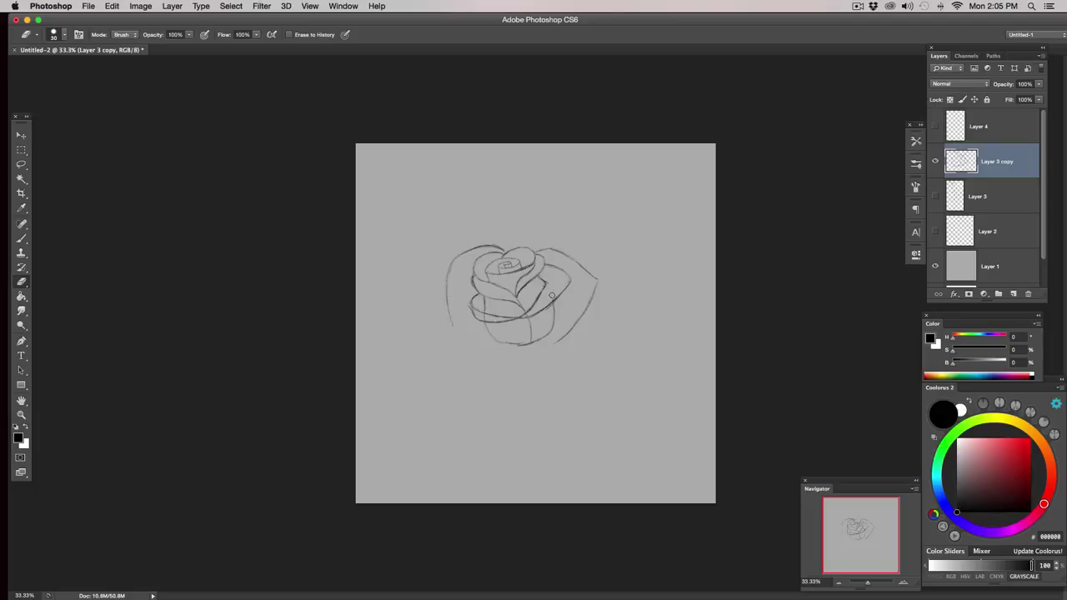
{"action": "key", "text": "bracketleft"}
{"action": "key", "text": "bracketright"}
{"action": "key", "text": "bracketright"}
{"action": "key", "text": "bracketright"}
{"action": "key", "text": "b"}
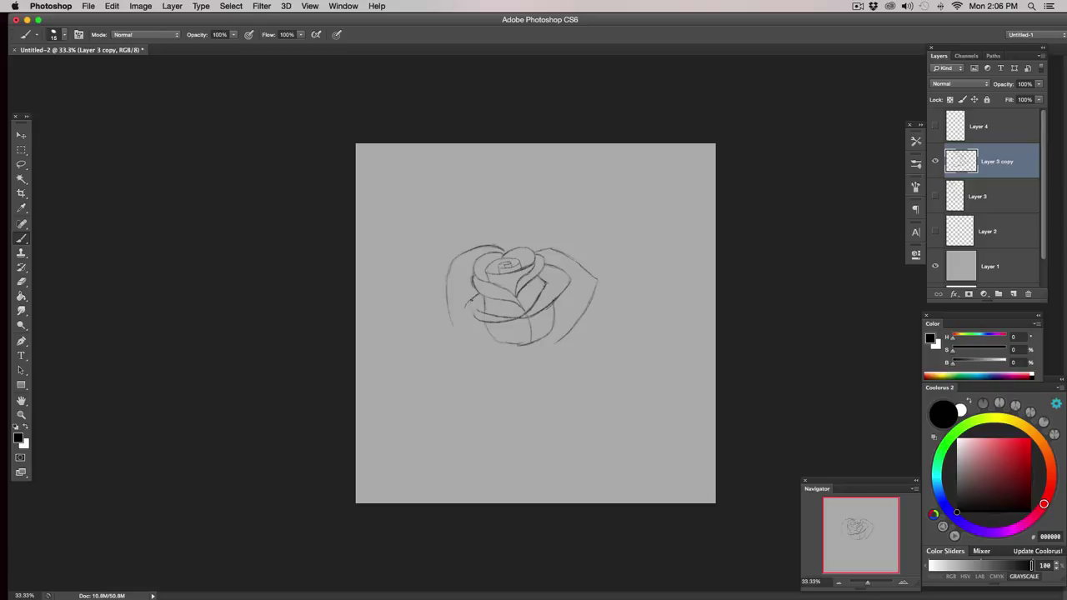
{"action": "mouse_move", "coordinate": [471, 302]}
{"action": "left_mouse_down"}
{"action": "mouse_move", "coordinate": [465, 313]}
{"action": "mouse_move", "coordinate": [482, 322]}
{"action": "left_mouse_up"}
{"action": "key", "text": "bracketright"}
- Draw the bottom petal's lower edge and right-side curve, then erase the heavy dark stroke beneath
{"action": "left_click_drag", "start_coordinate": [494, 340], "coordinate": [581, 320]}
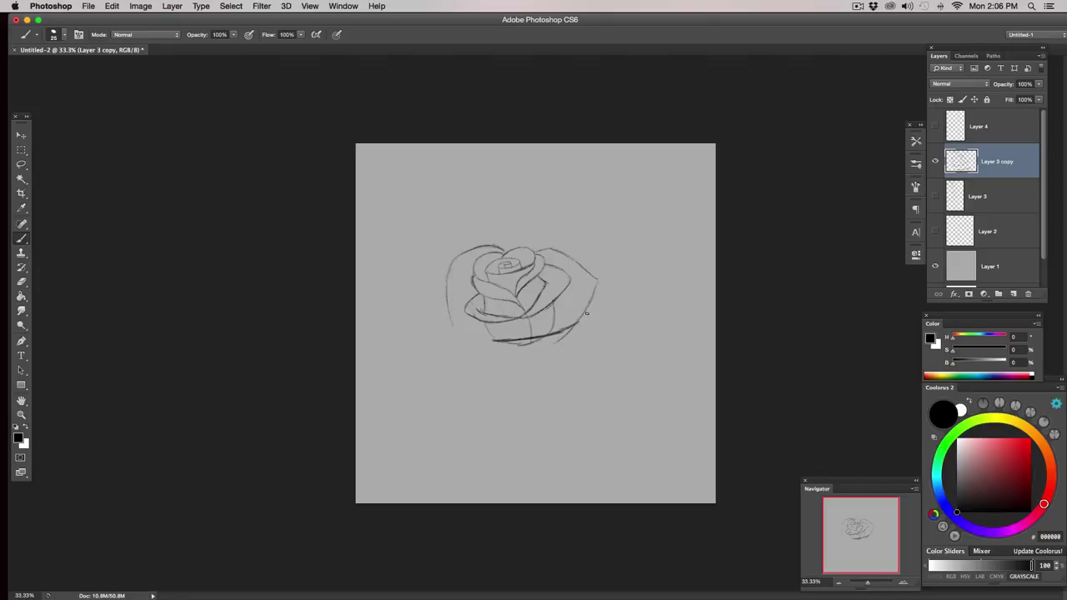
{"action": "mouse_move", "coordinate": [580, 319]}
{"action": "left_mouse_down"}
{"action": "mouse_move", "coordinate": [556, 354]}
{"action": "mouse_move", "coordinate": [567, 350]}
{"action": "mouse_move", "coordinate": [509, 360]}
{"action": "mouse_move", "coordinate": [481, 353]}
{"action": "mouse_move", "coordinate": [477, 351]}
{"action": "left_mouse_up"}
{"action": "key", "text": "e"}
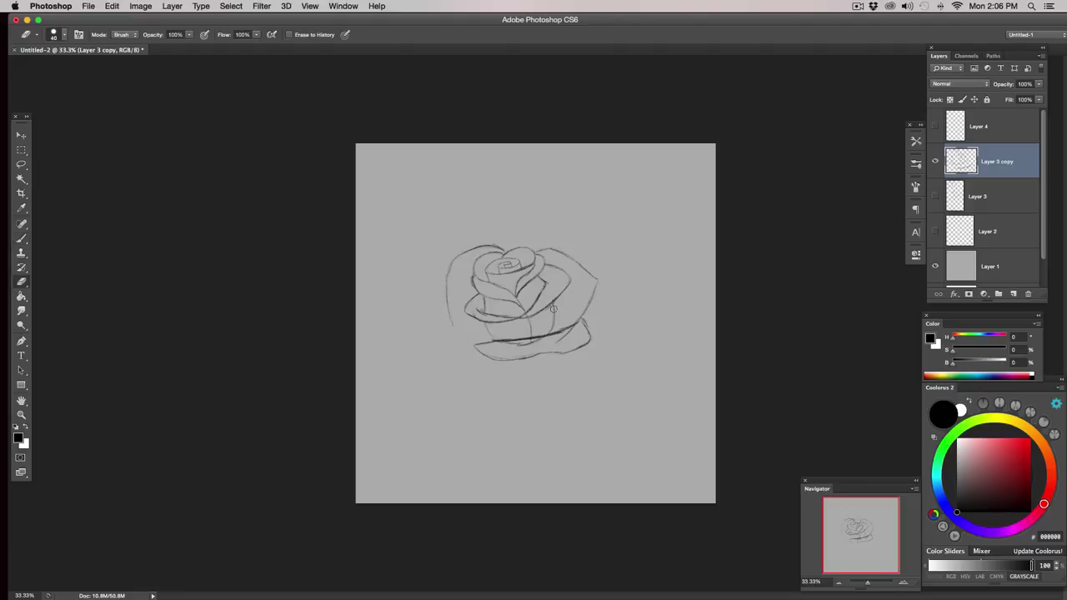
{"action": "mouse_move", "coordinate": [558, 330]}
{"action": "left_mouse_down"}
{"action": "mouse_move", "coordinate": [495, 339]}
{"action": "mouse_move", "coordinate": [557, 338]}
{"action": "left_mouse_up"}
- Redraw the lower petal line under the rose and extend the left petal outline downward
{"action": "key", "text": "b"}
{"action": "mouse_move", "coordinate": [491, 341]}
{"action": "left_mouse_down"}
{"action": "mouse_move", "coordinate": [586, 327]}
{"action": "mouse_move", "coordinate": [589, 338]}
{"action": "left_mouse_up"}
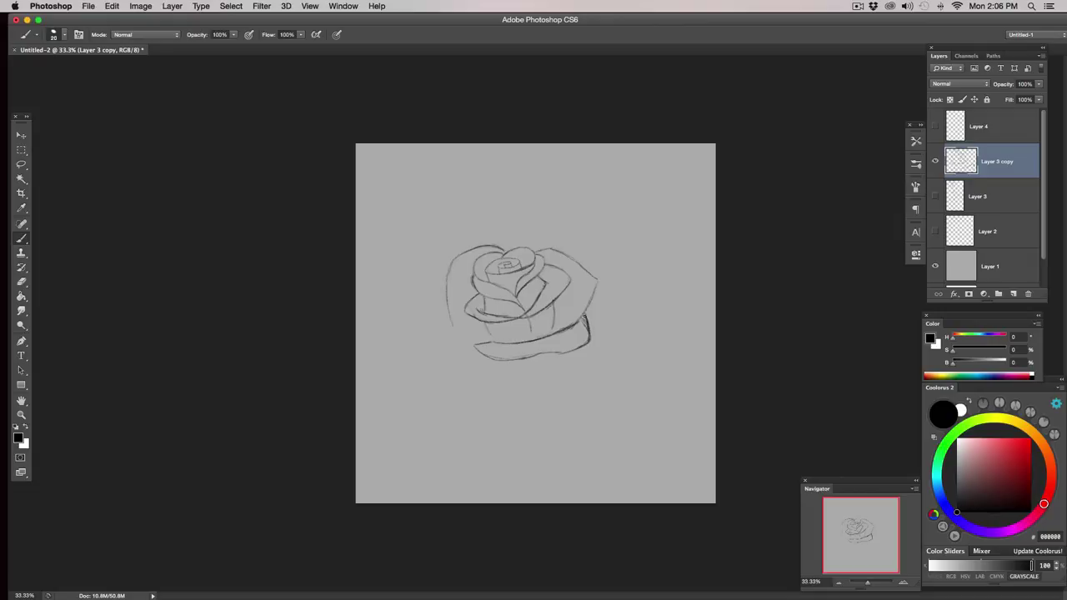
{"action": "key", "text": "e"}
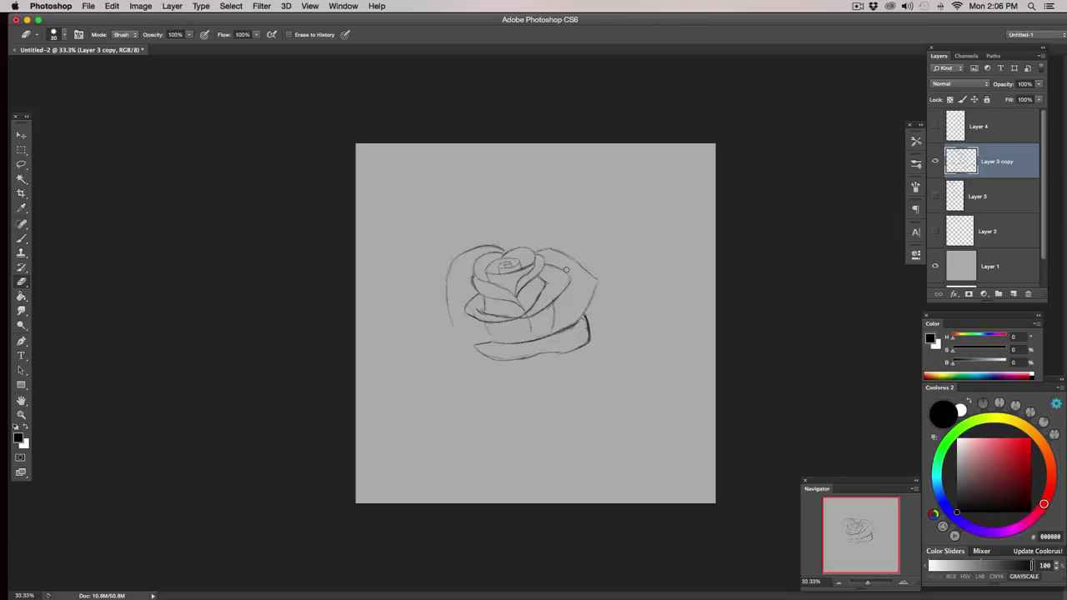
{"action": "key", "text": "b"}
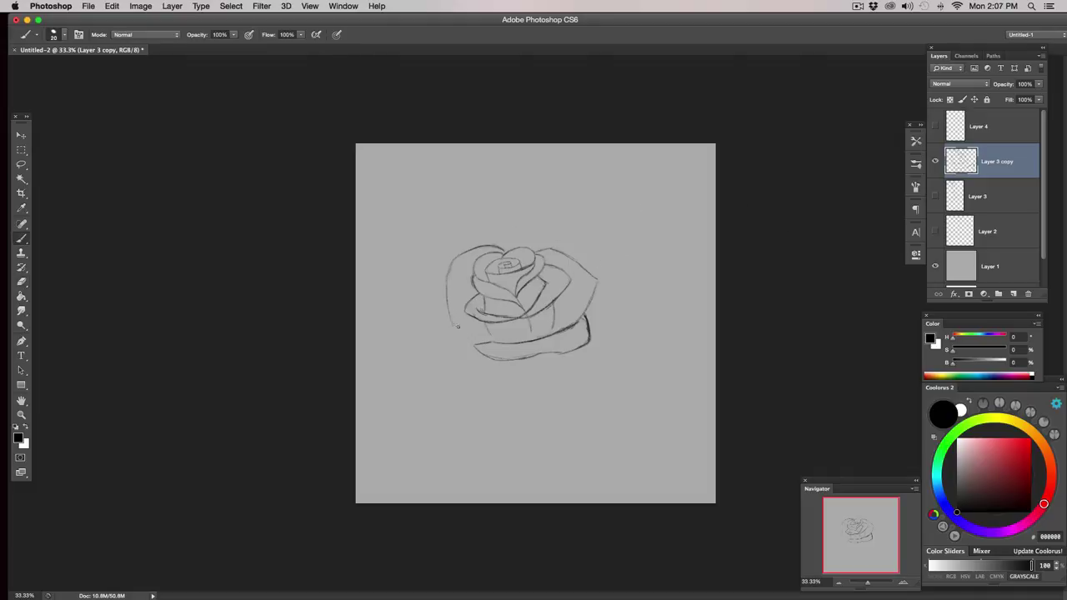
{"action": "left_click_drag", "start_coordinate": [452, 324], "coordinate": [472, 339]}
{"action": "key", "text": "bracketright"}
{"action": "key", "text": "bracketright"}
{"action": "key", "text": "bracketright"}
- Add short fold lines inside the rose and lower-left petal, discarding an unwanted oval stroke
{"action": "key", "text": "bracketleft"}
{"action": "mouse_move", "coordinate": [581, 265]}
{"action": "left_mouse_down"}
{"action": "mouse_move", "coordinate": [578, 284]}
{"action": "mouse_move", "coordinate": [611, 254]}
{"action": "mouse_move", "coordinate": [583, 293]}
{"action": "left_mouse_up"}
{"action": "key", "text": "ctrl+z"}
{"action": "left_click_drag", "start_coordinate": [554, 301], "coordinate": [555, 317]}
{"action": "left_click_drag", "start_coordinate": [486, 321], "coordinate": [505, 336]}
- Lighten the small fold marks in the lower-left petal with the eraser
{"action": "key", "text": "e"}
{"action": "left_click_drag", "start_coordinate": [493, 334], "coordinate": [487, 329]}
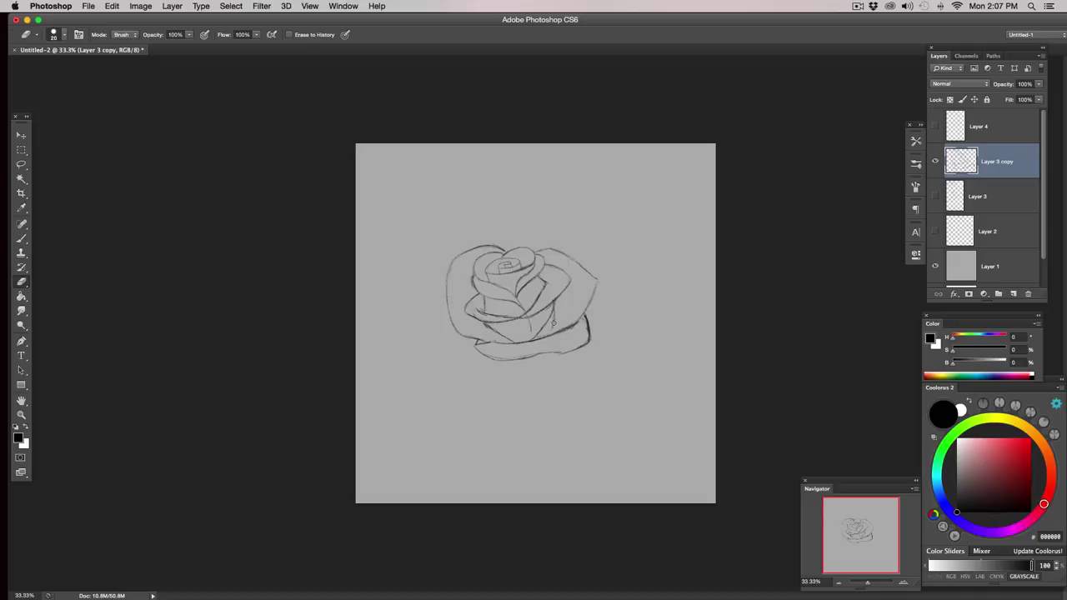
{"action": "key", "text": "bracketright"}
{"action": "key", "text": "b"}
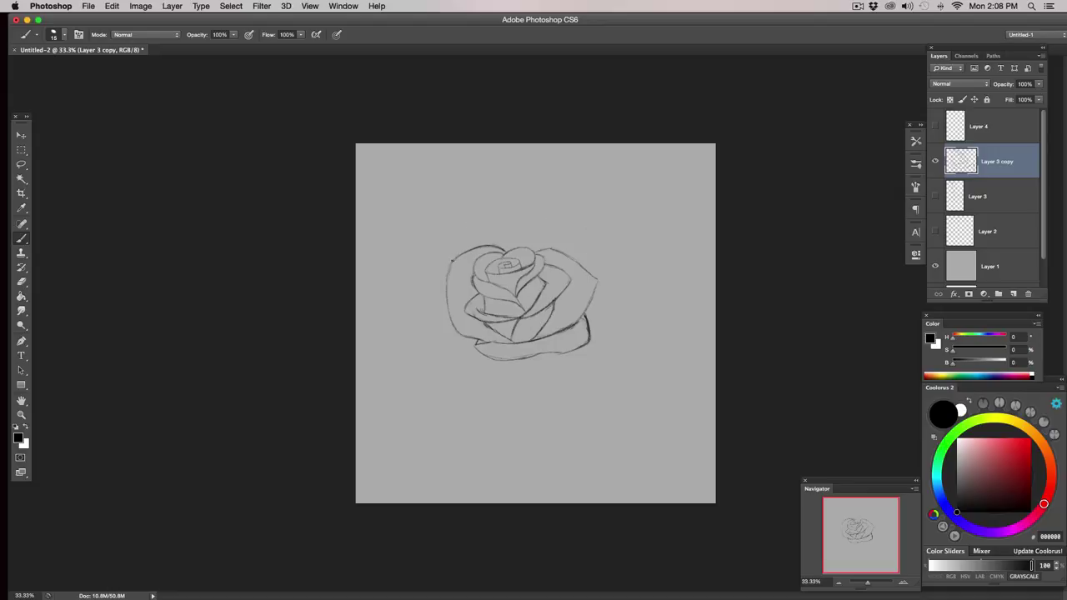
- Reinforce the rose's left outline and add short petal strokes in its lower middle
{"action": "left_click_drag", "start_coordinate": [452, 259], "coordinate": [446, 293]}
{"action": "left_click_drag", "start_coordinate": [527, 319], "coordinate": [552, 312]}
{"action": "left_click_drag", "start_coordinate": [557, 310], "coordinate": [538, 317]}
{"action": "mouse_move", "coordinate": [553, 324]}
{"action": "left_mouse_down"}
{"action": "mouse_move", "coordinate": [536, 322]}
{"action": "mouse_move", "coordinate": [569, 299]}
{"action": "left_mouse_up"}
{"action": "key", "text": "e"}
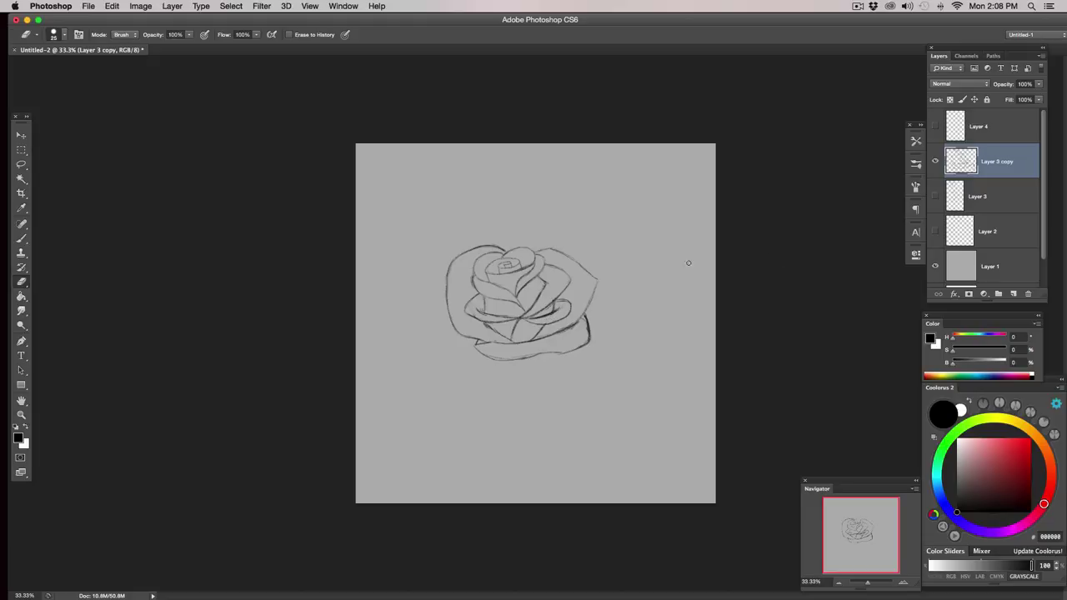
{"action": "key", "text": "bracketleft"}
{"action": "key", "text": "b"}
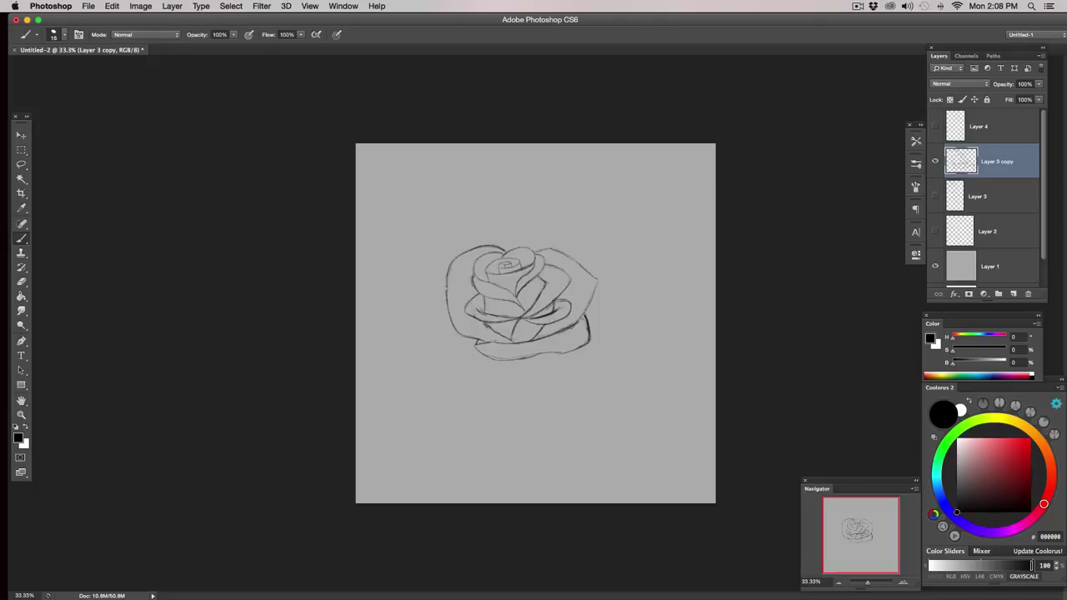
- Sketch outer petal lines on the rose's left, top arc and lower-right edge with a larger brush
{"action": "key", "text": "bracketright"}
{"action": "mouse_move", "coordinate": [443, 289]}
{"action": "left_mouse_down"}
{"action": "mouse_move", "coordinate": [438, 331]}
{"action": "mouse_move", "coordinate": [457, 345]}
{"action": "mouse_move", "coordinate": [447, 343]}
{"action": "mouse_move", "coordinate": [441, 335]}
{"action": "mouse_move", "coordinate": [482, 350]}
{"action": "mouse_move", "coordinate": [448, 342]}
{"action": "mouse_move", "coordinate": [482, 353]}
{"action": "left_mouse_up"}
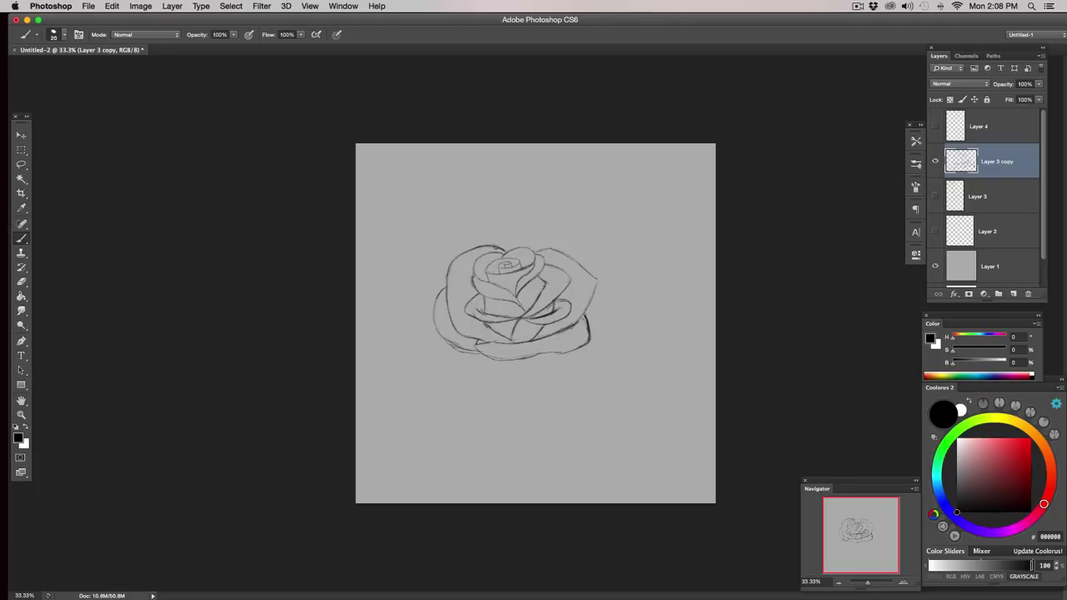
{"action": "mouse_move", "coordinate": [500, 239]}
{"action": "left_mouse_down"}
{"action": "mouse_move", "coordinate": [532, 236]}
{"action": "mouse_move", "coordinate": [550, 248]}
{"action": "left_mouse_up"}
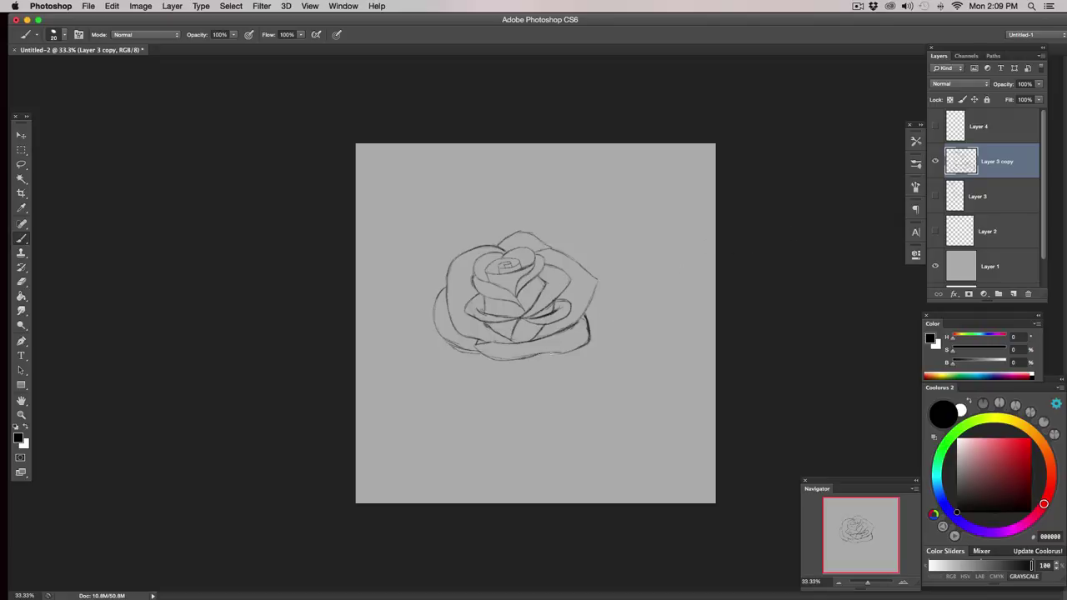
{"action": "left_click_drag", "start_coordinate": [579, 349], "coordinate": [590, 333]}
{"action": "left_click_drag", "start_coordinate": [592, 292], "coordinate": [595, 320]}
{"action": "key", "text": "bracketleft"}
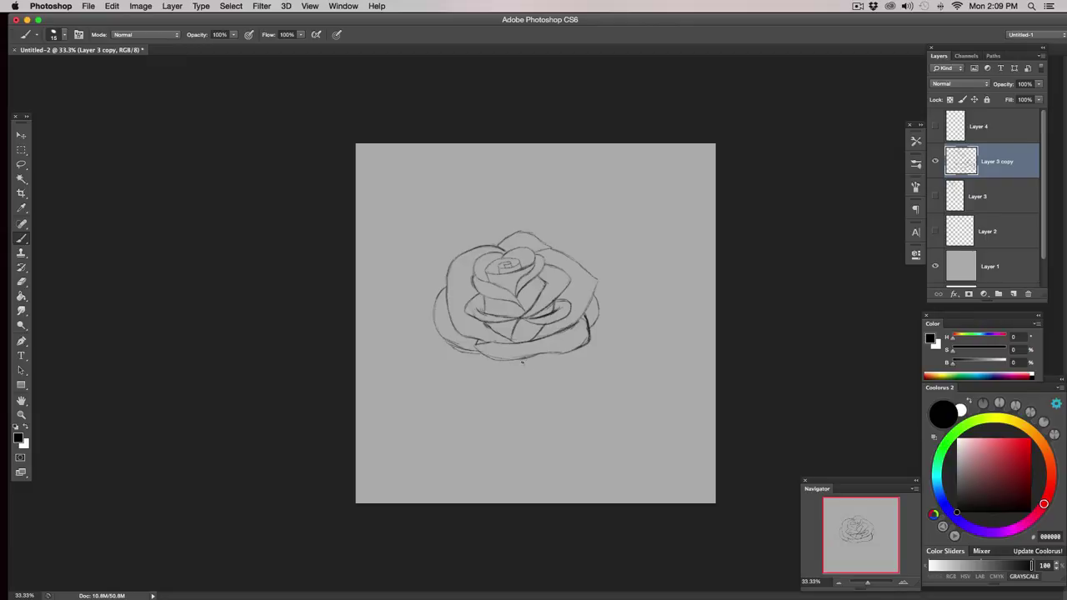
- Draw a thin stem from below the rose down the canvas and thicken its top
{"action": "left_click_drag", "start_coordinate": [523, 366], "coordinate": [527, 385]}
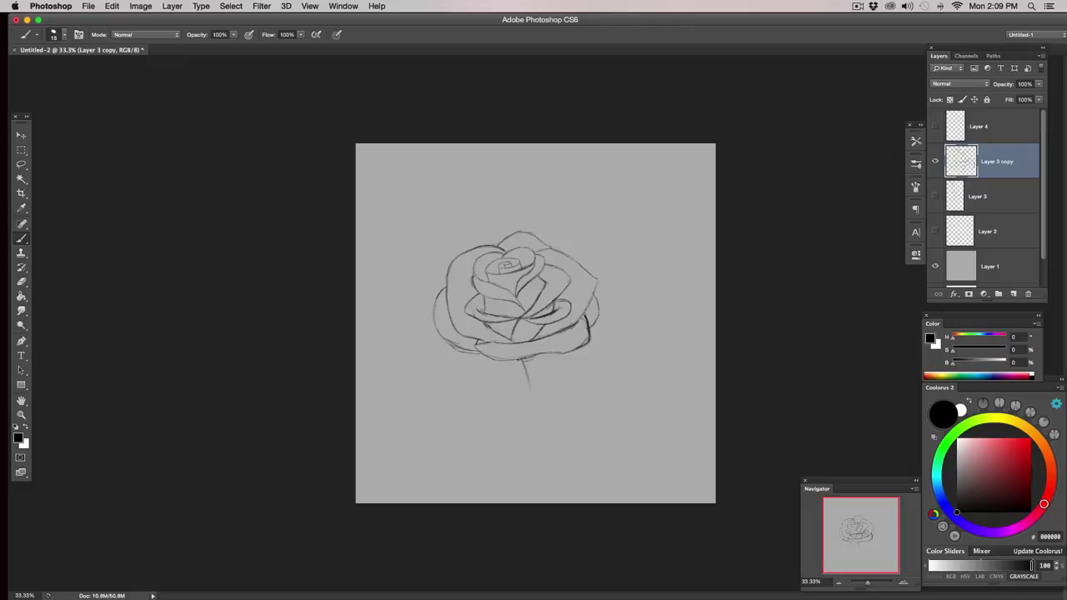
{"action": "left_click_drag", "start_coordinate": [527, 386], "coordinate": [537, 497]}
{"action": "key", "text": "e"}
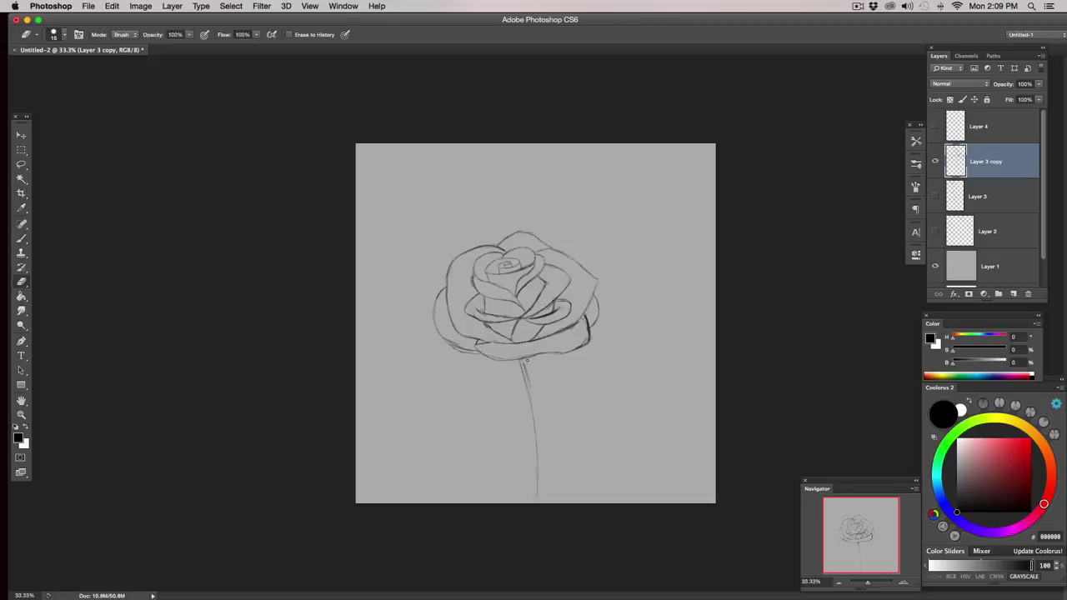
{"action": "key", "text": "bracketright"}
{"action": "key", "text": "bracketright"}
{"action": "key", "text": "b"}
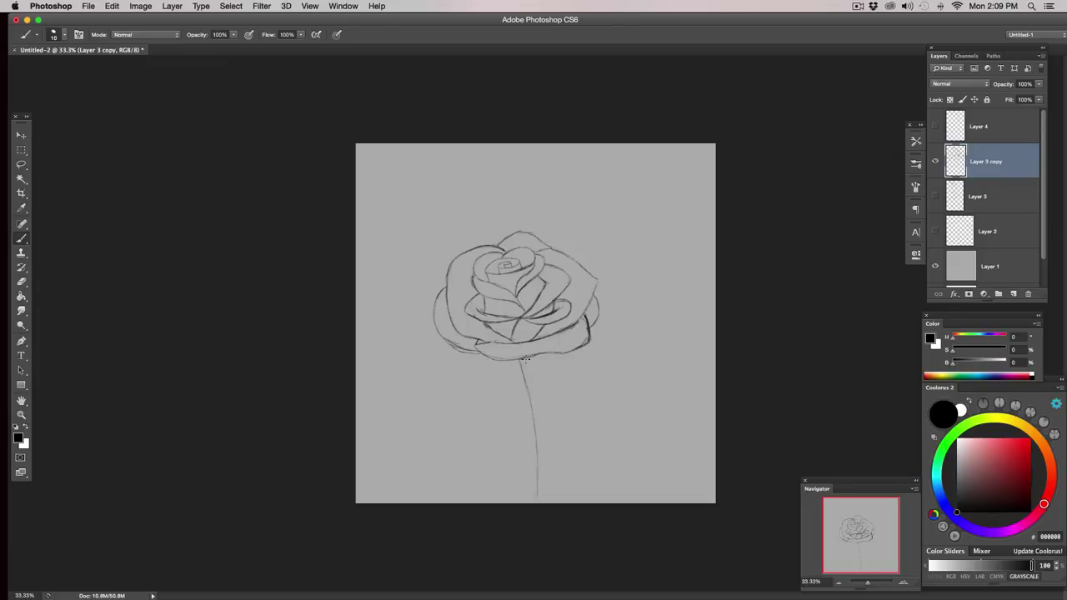
{"action": "left_click_drag", "start_coordinate": [525, 362], "coordinate": [530, 387]}
- Draw a leaf on the right of the stem and a second leaf on its left
{"action": "mouse_move", "coordinate": [544, 434]}
{"action": "left_mouse_down"}
{"action": "mouse_move", "coordinate": [566, 405]}
{"action": "mouse_move", "coordinate": [573, 435]}
{"action": "mouse_move", "coordinate": [543, 440]}
{"action": "left_mouse_up"}
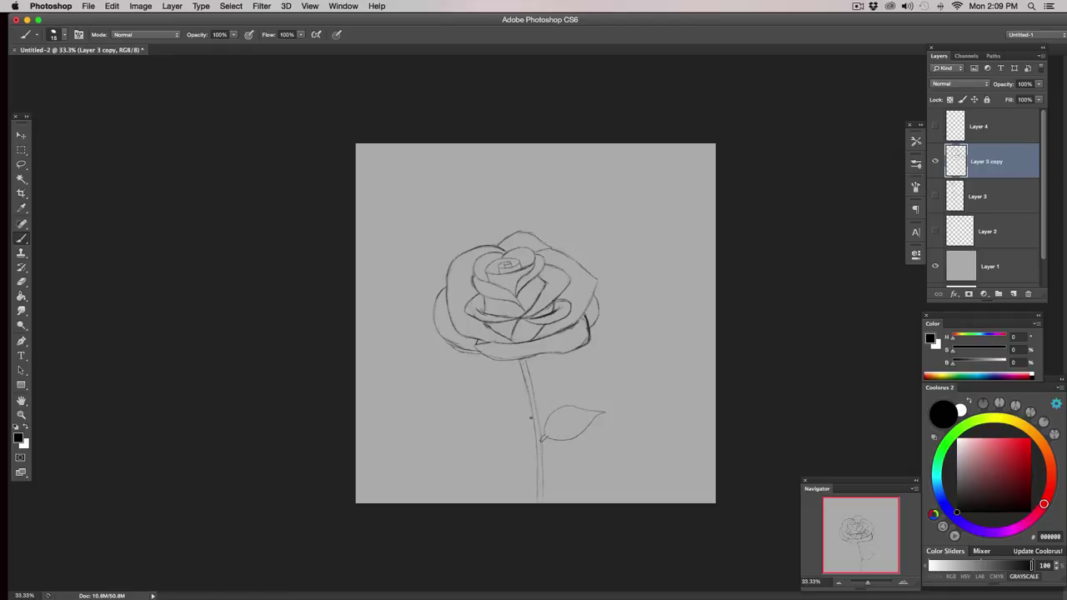
{"action": "mouse_move", "coordinate": [503, 416]}
{"action": "left_mouse_down"}
{"action": "mouse_move", "coordinate": [490, 448]}
{"action": "mouse_move", "coordinate": [532, 417]}
{"action": "mouse_move", "coordinate": [511, 441]}
{"action": "mouse_move", "coordinate": [499, 436]}
{"action": "left_mouse_up"}
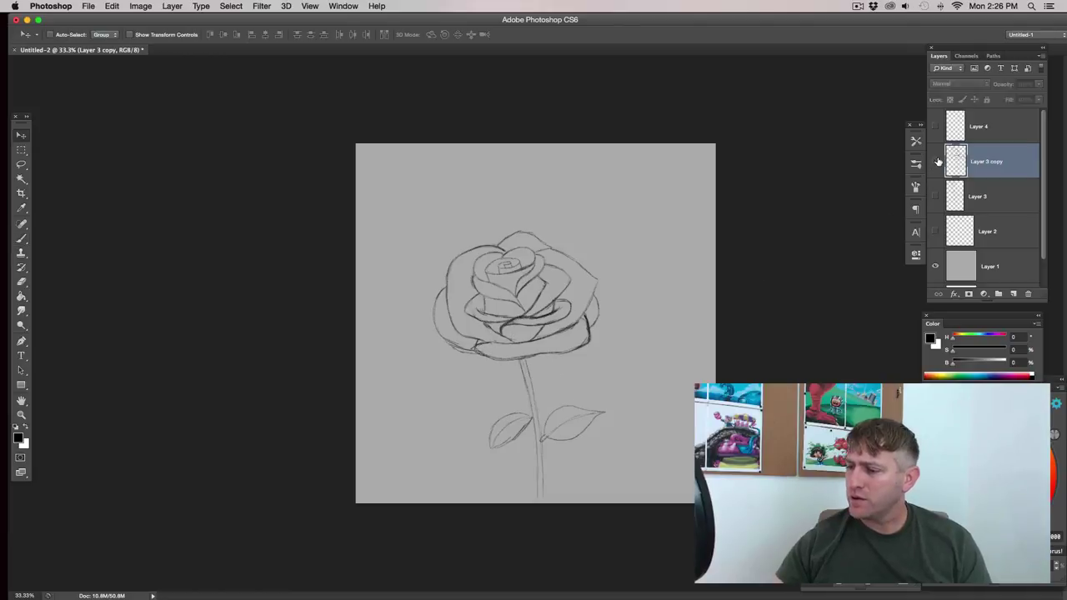
- Toggle Layer 3 copy's visibility to compare it against the underlying sketch
{"action": "left_click", "coordinate": [935, 162]}
{"action": "left_click", "coordinate": [936, 161]}
{"action": "left_click", "coordinate": [935, 161]}
{"action": "left_click", "coordinate": [935, 161]}
{"action": "left_click", "coordinate": [936, 162]}
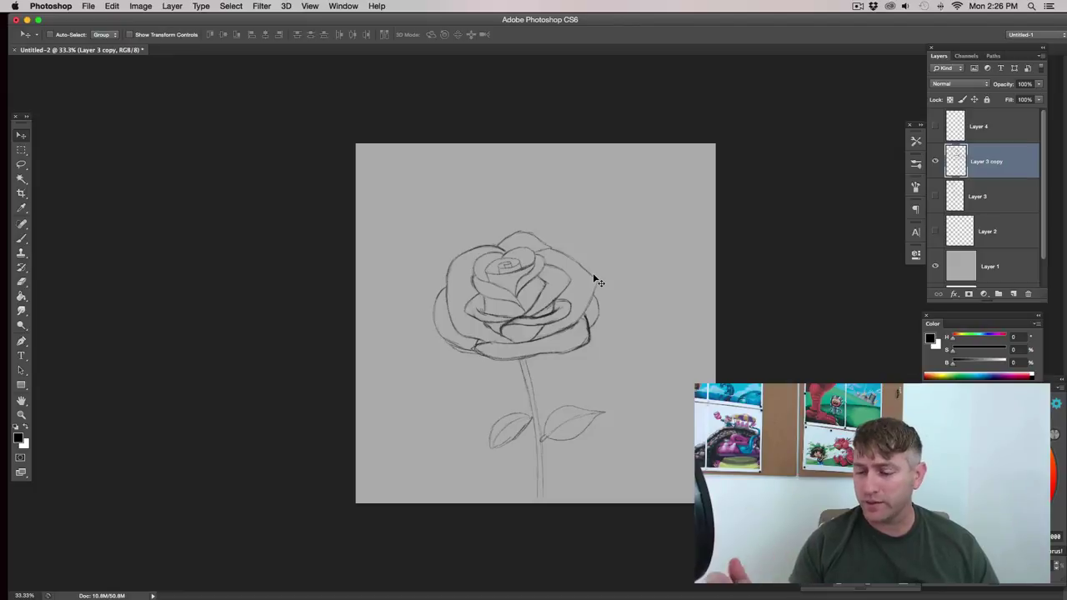
- Lasso the rose's lower outer petals and shift them up toward the bloom
{"action": "key", "text": "l"}
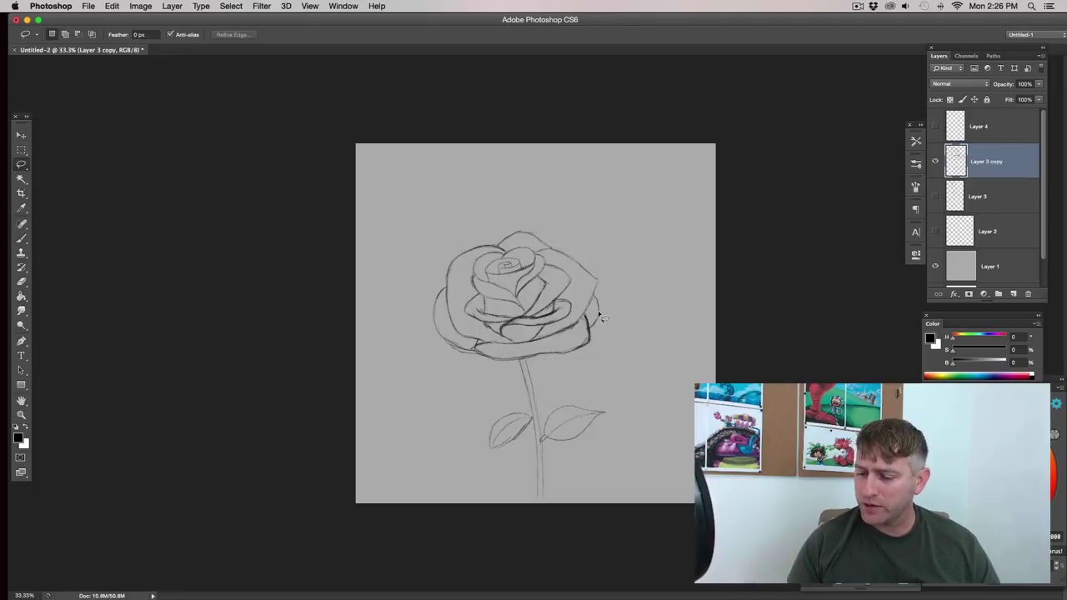
{"action": "mouse_move", "coordinate": [602, 292]}
{"action": "left_mouse_down"}
{"action": "mouse_move", "coordinate": [565, 327]}
{"action": "mouse_move", "coordinate": [535, 338]}
{"action": "mouse_move", "coordinate": [502, 341]}
{"action": "mouse_move", "coordinate": [446, 315]}
{"action": "mouse_move", "coordinate": [396, 331]}
{"action": "mouse_move", "coordinate": [401, 370]}
{"action": "mouse_move", "coordinate": [456, 385]}
{"action": "mouse_move", "coordinate": [566, 368]}
{"action": "mouse_move", "coordinate": [632, 290]}
{"action": "left_mouse_up"}
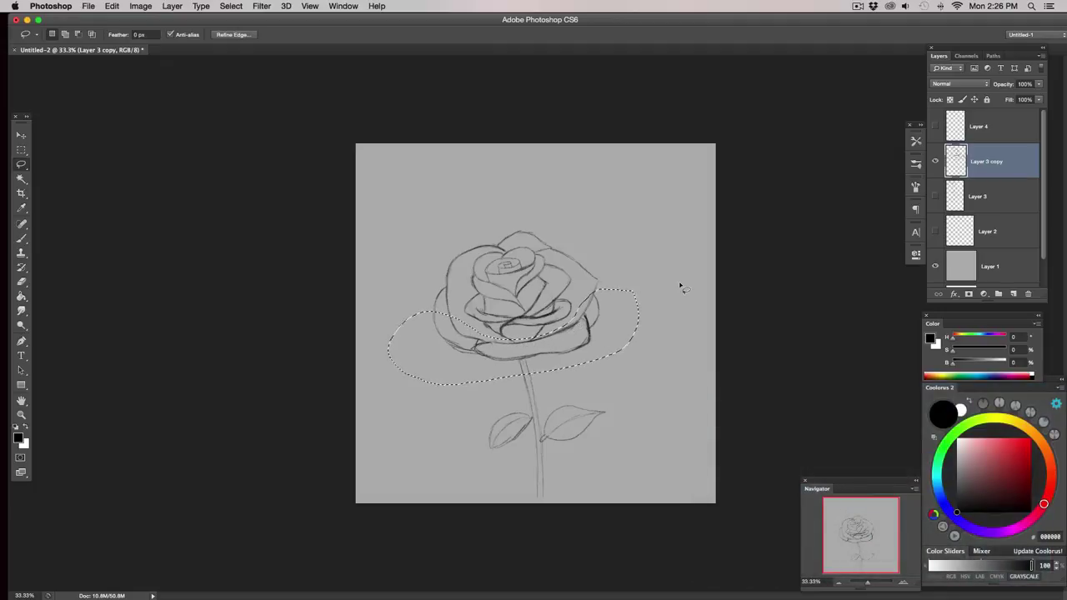
{"action": "key", "text": "v"}
{"action": "mouse_move", "coordinate": [579, 341]}
{"action": "left_mouse_down"}
{"action": "mouse_move", "coordinate": [557, 364]}
{"action": "mouse_move", "coordinate": [554, 334]}
{"action": "left_mouse_up"}
- Warp the selected lower petals so their bottom edge curves evenly, then apply and deselect
{"action": "key", "text": "super+t"}
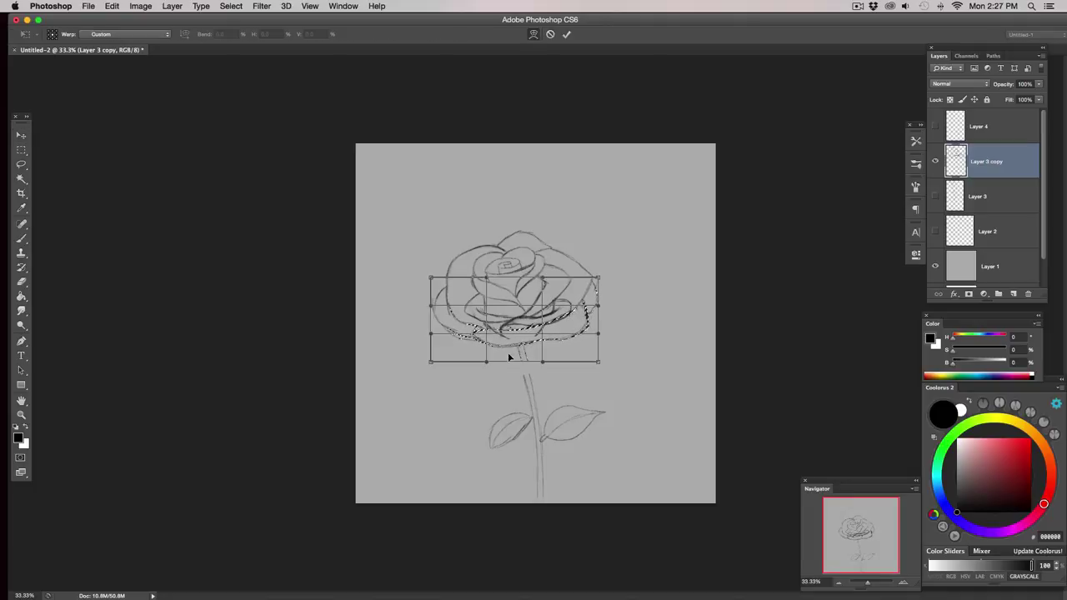
{"action": "left_click_drag", "start_coordinate": [466, 354], "coordinate": [463, 366]}
{"action": "left_click_drag", "start_coordinate": [585, 353], "coordinate": [607, 340]}
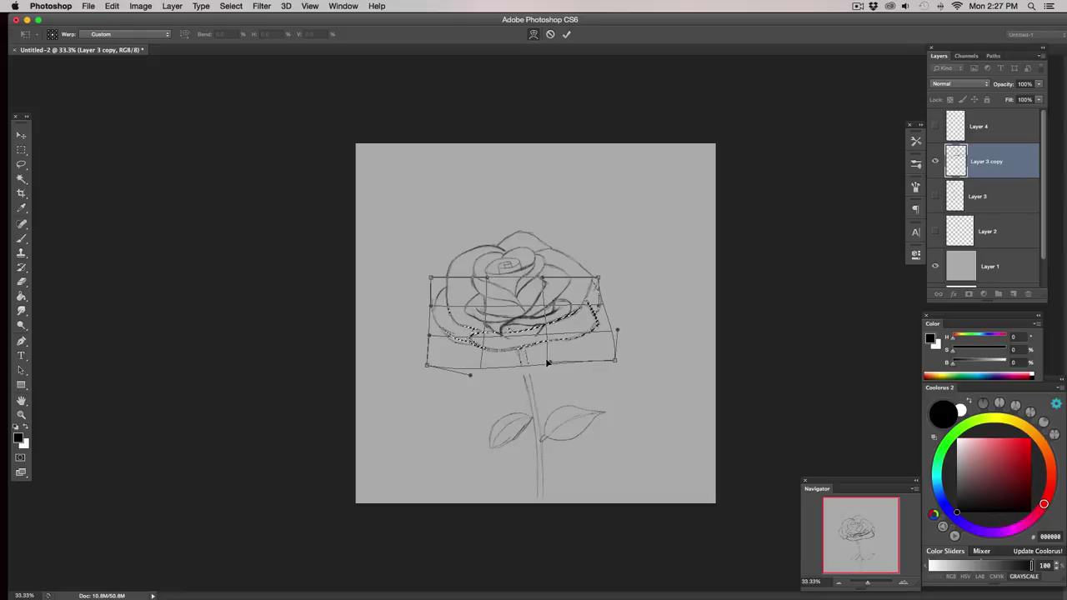
{"action": "left_click_drag", "start_coordinate": [548, 363], "coordinate": [565, 355]}
{"action": "key", "text": "Return"}
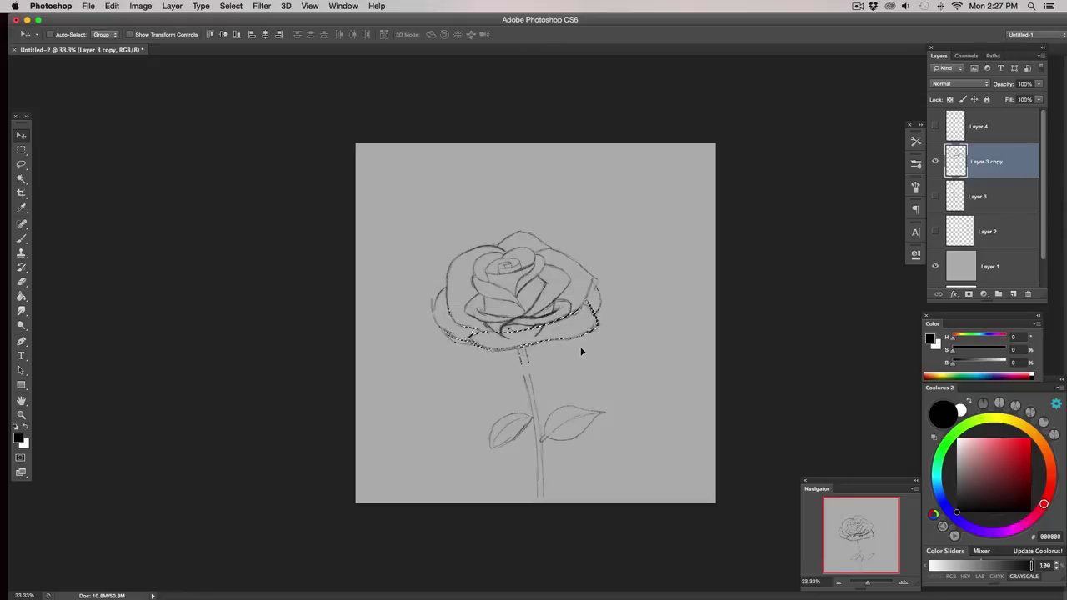
{"action": "key", "text": "super+d"}
- Erase overlapping lines in the lower right petals and redraw the petals' lower edge
{"action": "key", "text": "e"}
{"action": "key", "text": "bracketright"}
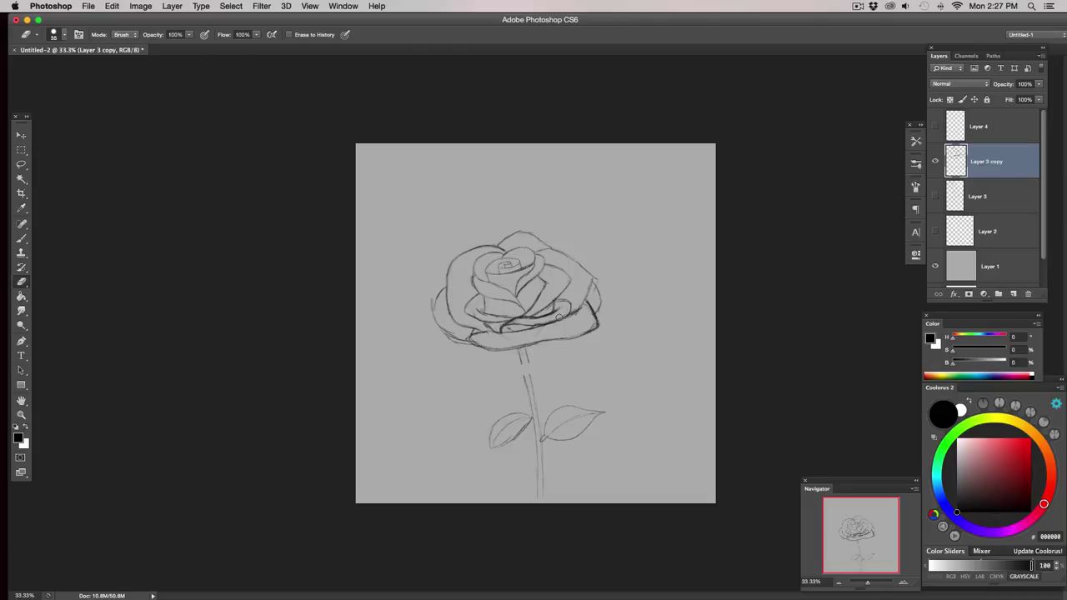
{"action": "mouse_move", "coordinate": [555, 317]}
{"action": "left_mouse_down"}
{"action": "mouse_move", "coordinate": [526, 325]}
{"action": "mouse_move", "coordinate": [566, 310]}
{"action": "mouse_move", "coordinate": [536, 325]}
{"action": "left_mouse_up"}
{"action": "key", "text": "b"}
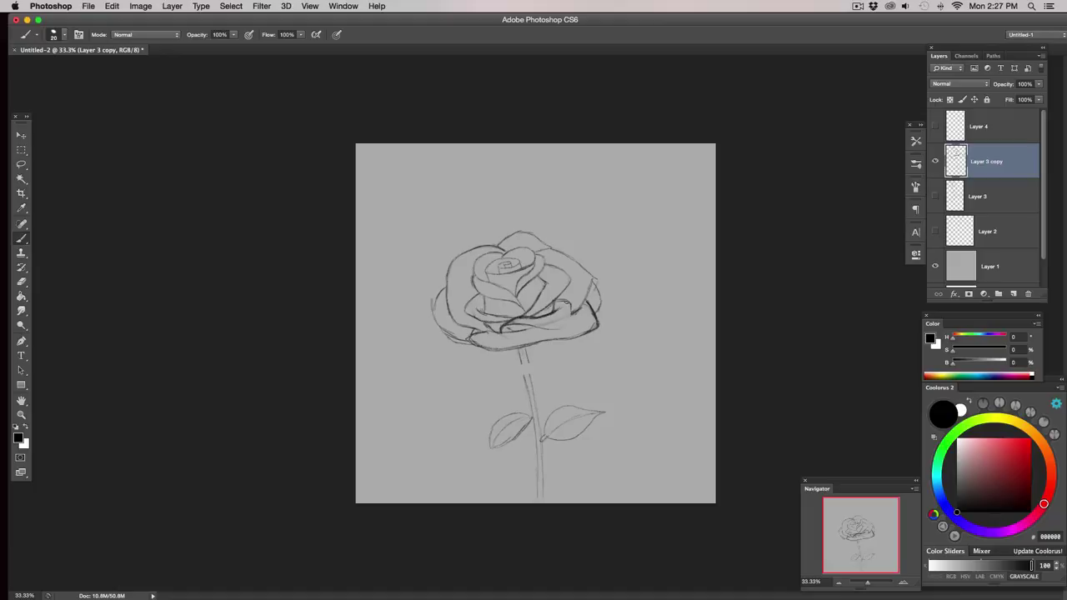
{"action": "left_click_drag", "start_coordinate": [559, 302], "coordinate": [574, 308]}
{"action": "left_click_drag", "start_coordinate": [510, 328], "coordinate": [572, 314]}
- Erase stray dark pixels on the right petal with a smaller eraser
{"action": "key", "text": "e"}
{"action": "key", "text": "bracketleft"}
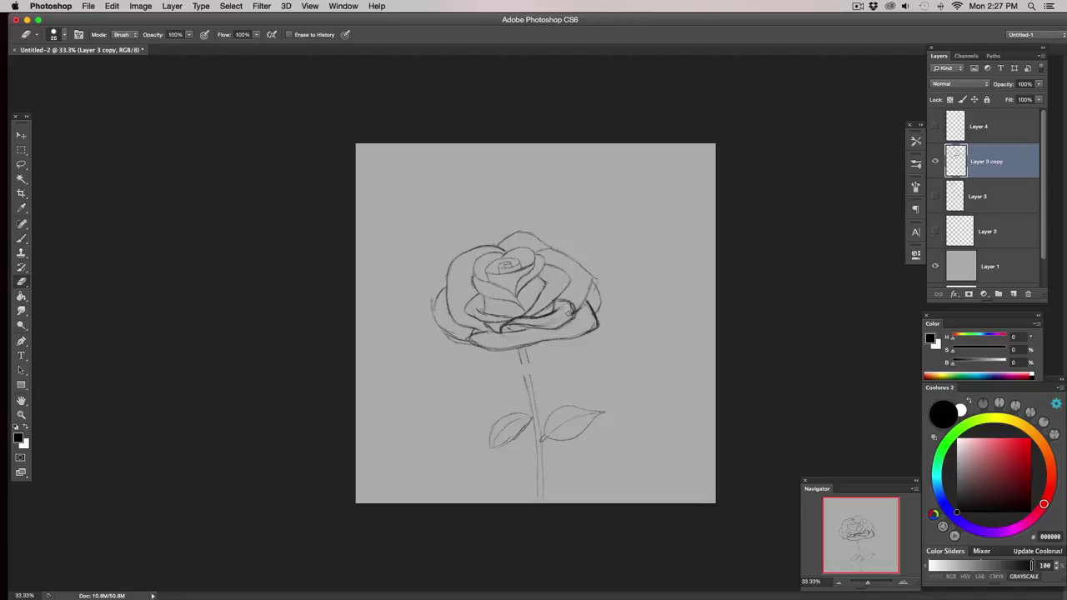
{"action": "left_click_drag", "start_coordinate": [570, 313], "coordinate": [569, 306]}
{"action": "key", "text": "bracketright"}
{"action": "key", "text": "bracketright"}
{"action": "key", "text": "super+shift+h"}
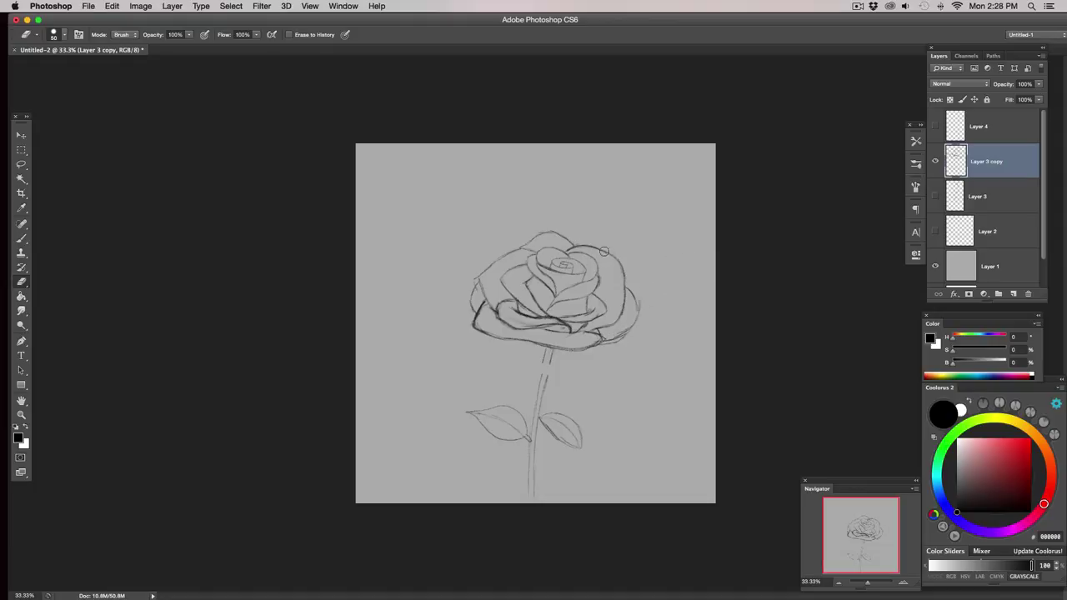
{"action": "key", "text": "l"}
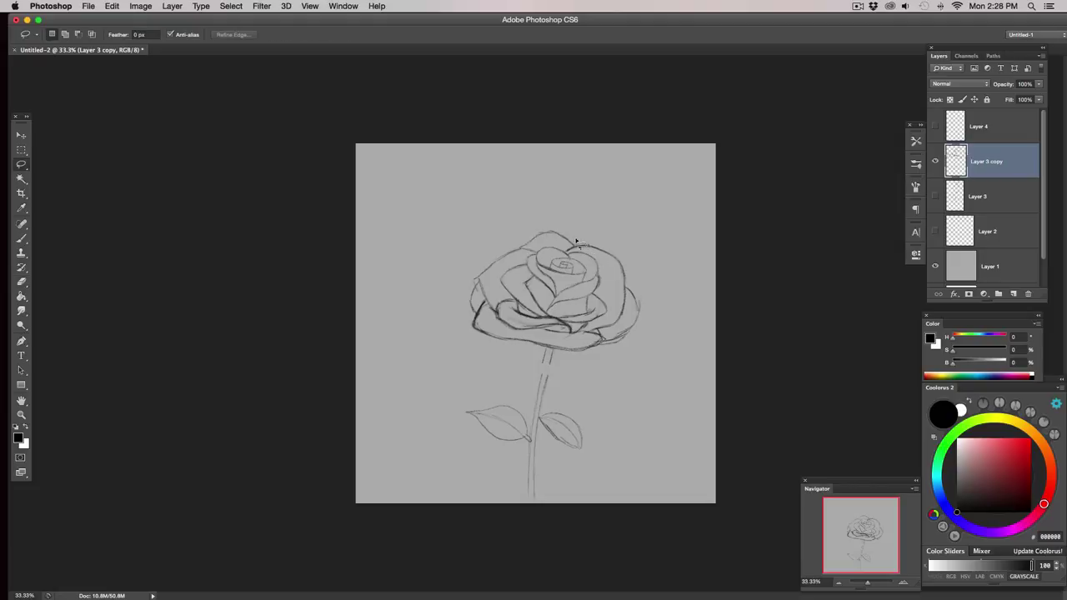
{"action": "mouse_move", "coordinate": [535, 248]}
{"action": "left_mouse_down"}
{"action": "mouse_move", "coordinate": [498, 279]}
{"action": "mouse_move", "coordinate": [467, 284]}
{"action": "mouse_move", "coordinate": [586, 219]}
{"action": "mouse_move", "coordinate": [600, 225]}
{"action": "mouse_move", "coordinate": [557, 236]}
{"action": "mouse_move", "coordinate": [586, 235]}
{"action": "left_mouse_up"}
{"action": "key", "text": "super+t"}
{"action": "key", "text": "Return"}
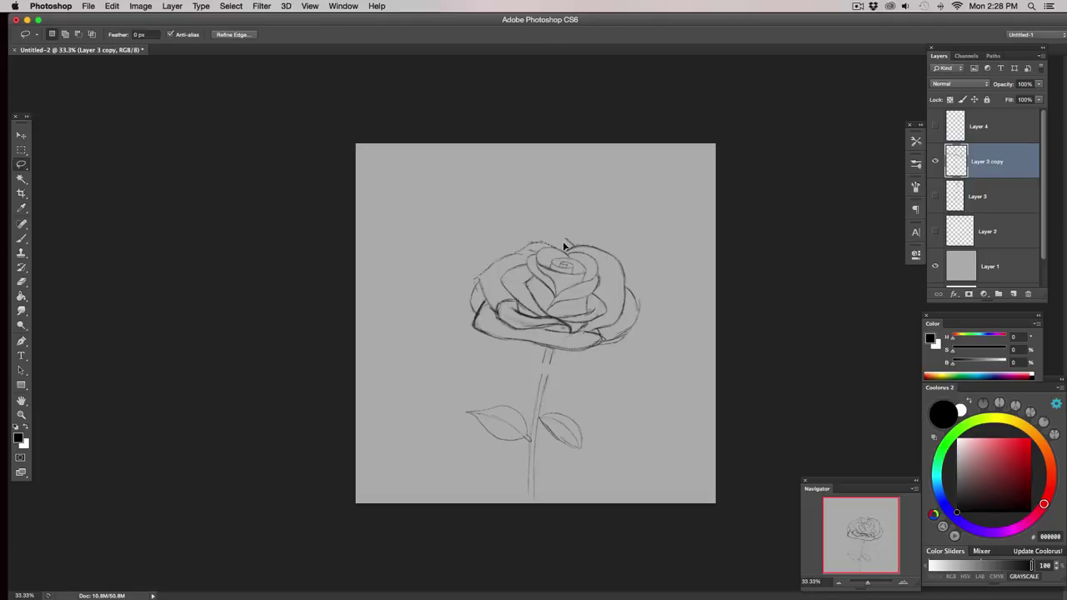
{"action": "key", "text": "e"}
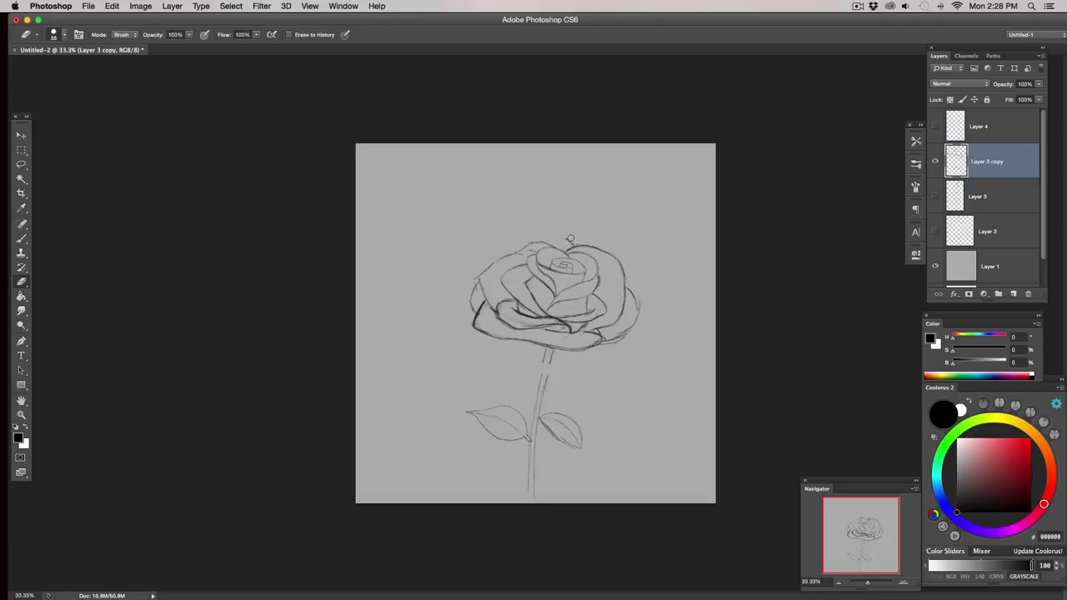
{"action": "key", "text": "bracketleft"}
{"action": "key", "text": "bracketleft"}
{"action": "key", "text": "bracketright"}
{"action": "key", "text": "bracketright"}
{"action": "key", "text": "bracketleft"}
{"action": "key", "text": "b"}
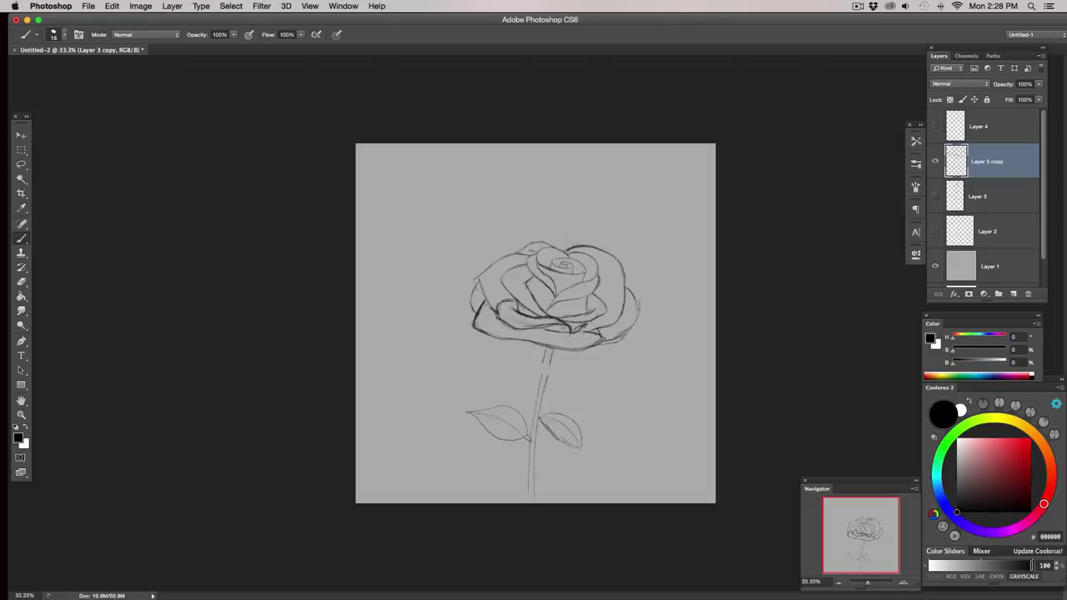
- Darken the pencil line along the lower-right petal and fine-tune the brush size
{"action": "left_click_drag", "start_coordinate": [588, 324], "coordinate": [618, 320]}
{"action": "key", "text": "bracketright"}
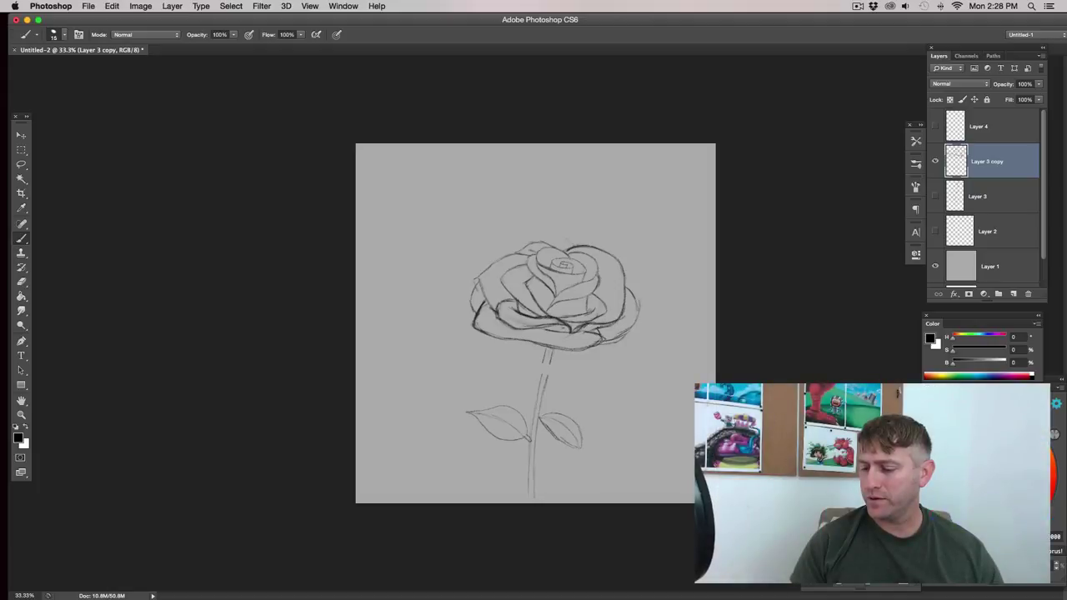
{"action": "key", "text": "bracketleft"}
{"action": "key", "text": "bracketleft"}
{"action": "key", "text": "bracketright"}
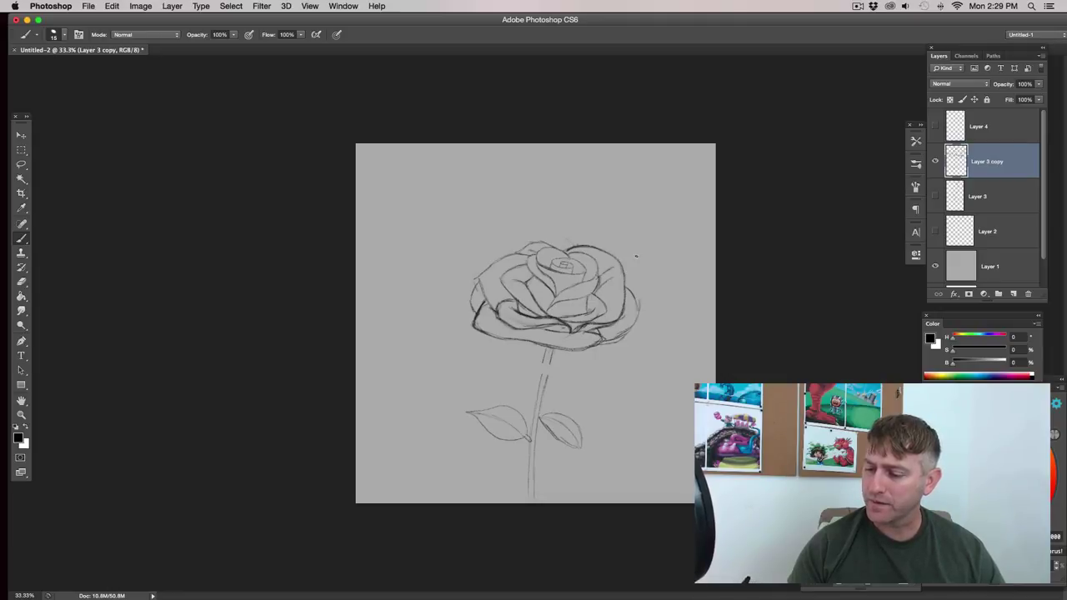
- Adjust brush and eraser sizes, then add a new stroke to the rose's left petal
{"action": "key", "text": "e"}
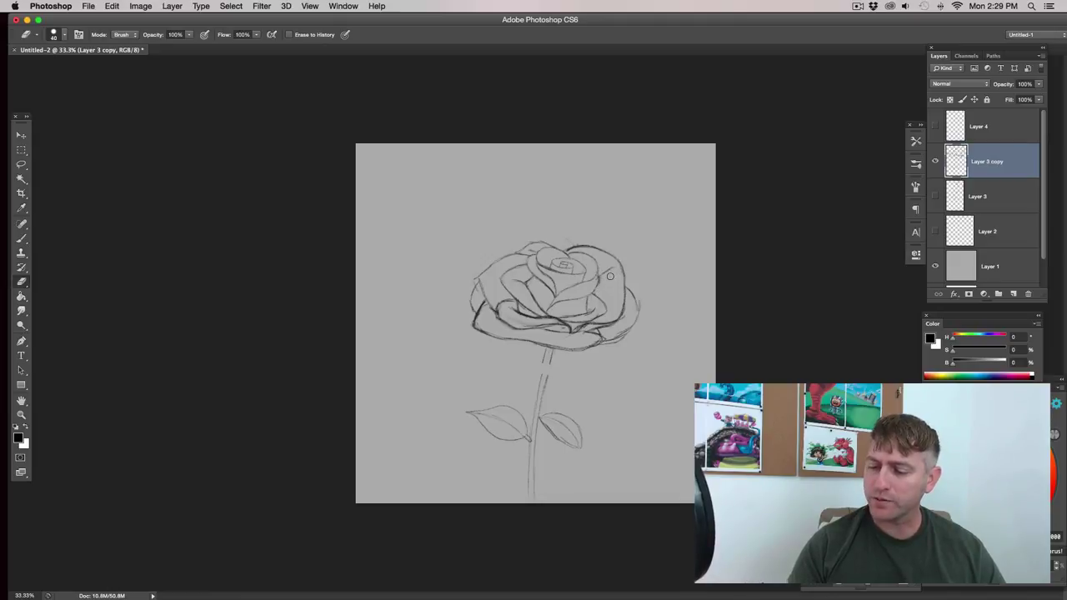
{"action": "key", "text": "b"}
{"action": "key", "text": "bracketright"}
{"action": "key", "text": "bracketright"}
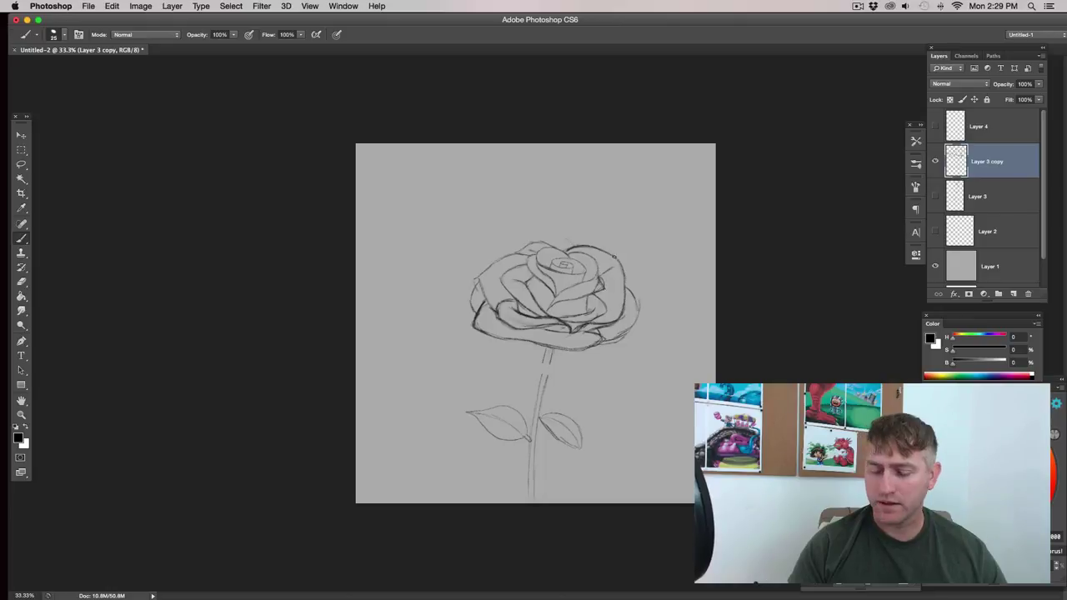
{"action": "key", "text": "e"}
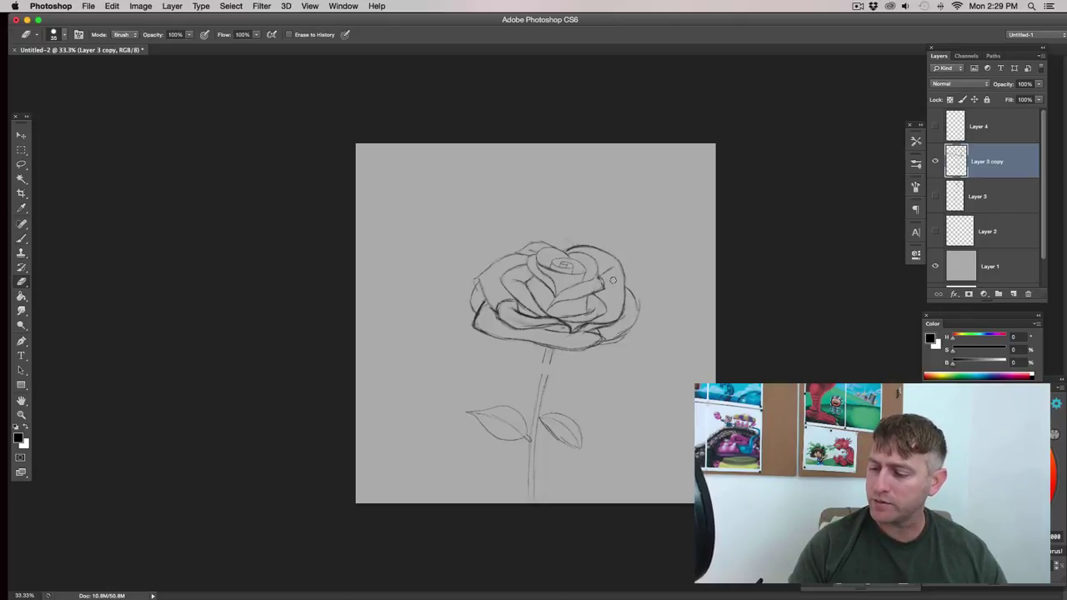
{"action": "key", "text": "bracketleft"}
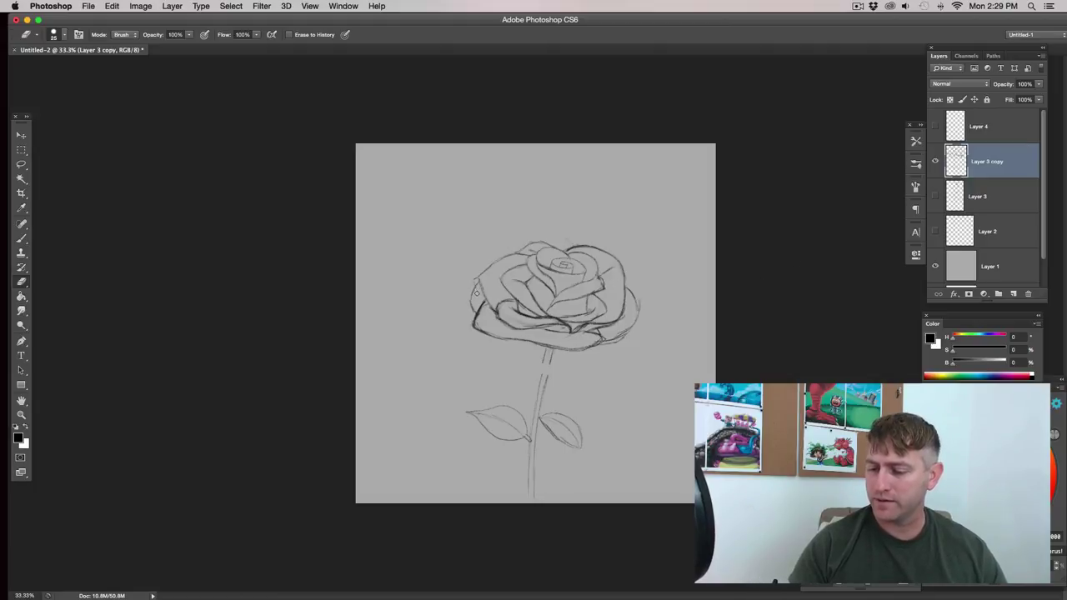
{"action": "key", "text": "bracketright"}
{"action": "key", "text": "bracketleft"}
{"action": "key", "text": "bracketleft"}
{"action": "key", "text": "bracketleft"}
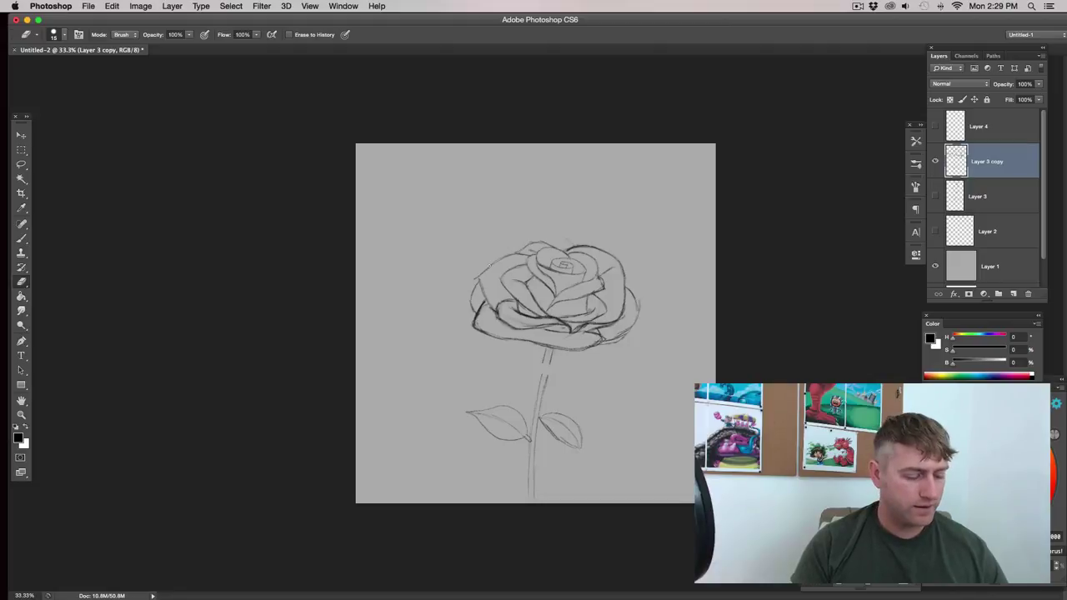
{"action": "key", "text": "b"}
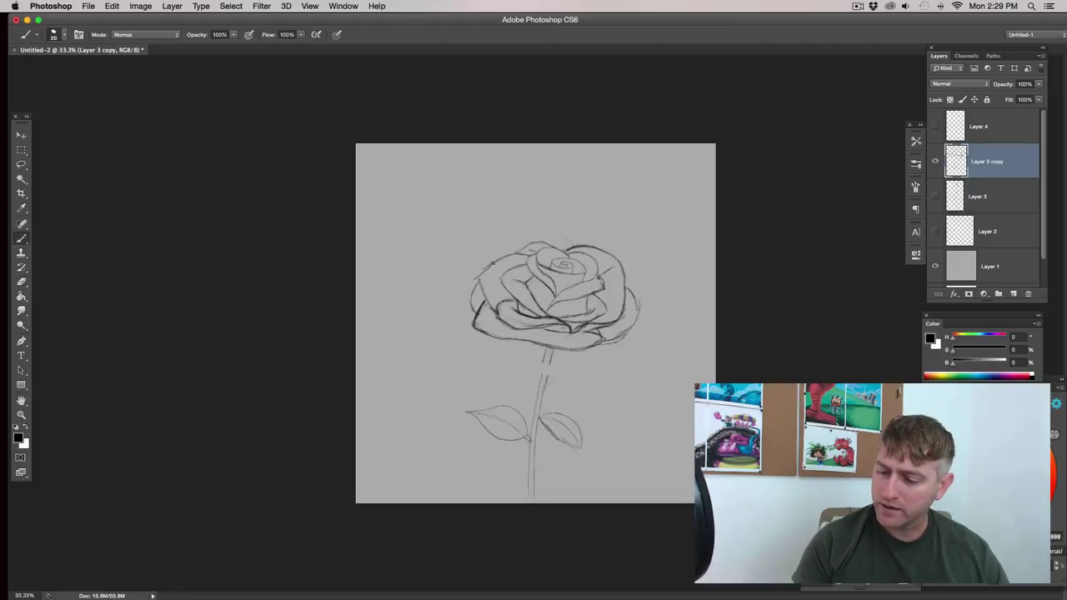
{"action": "left_click_drag", "start_coordinate": [465, 286], "coordinate": [480, 278]}
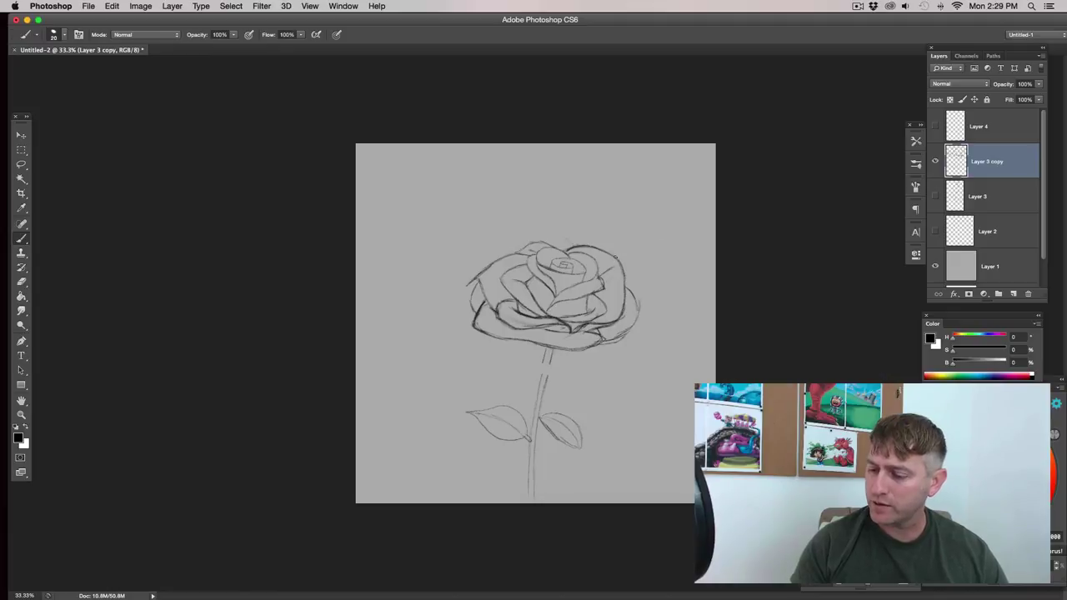
{"action": "key", "text": "bracketleft"}
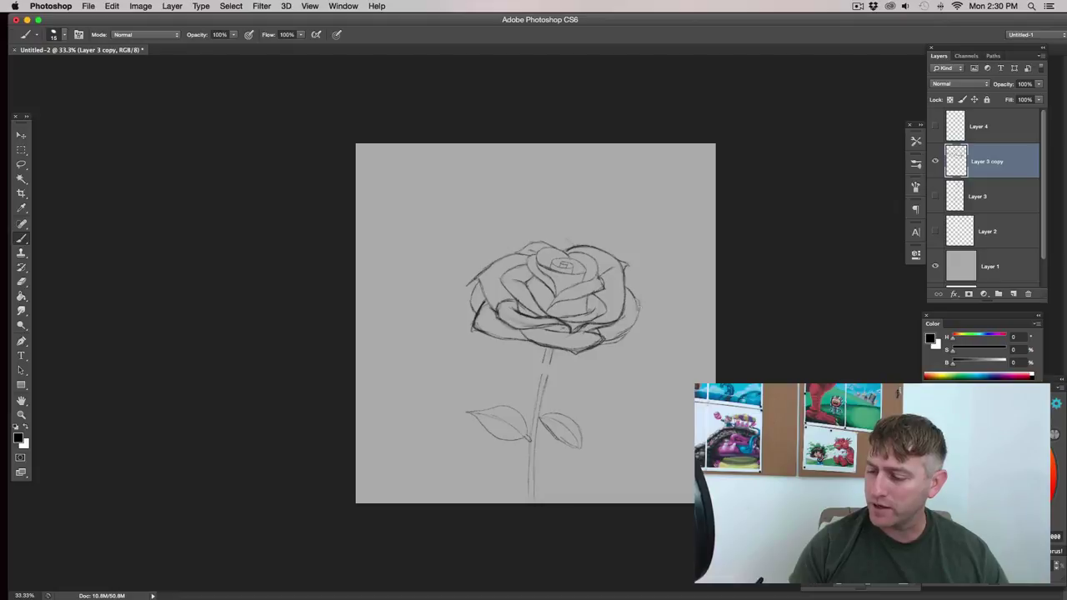
- Extend the outer petal along the rose's right edge and enlarge the eraser
{"action": "left_click_drag", "start_coordinate": [638, 302], "coordinate": [645, 314]}
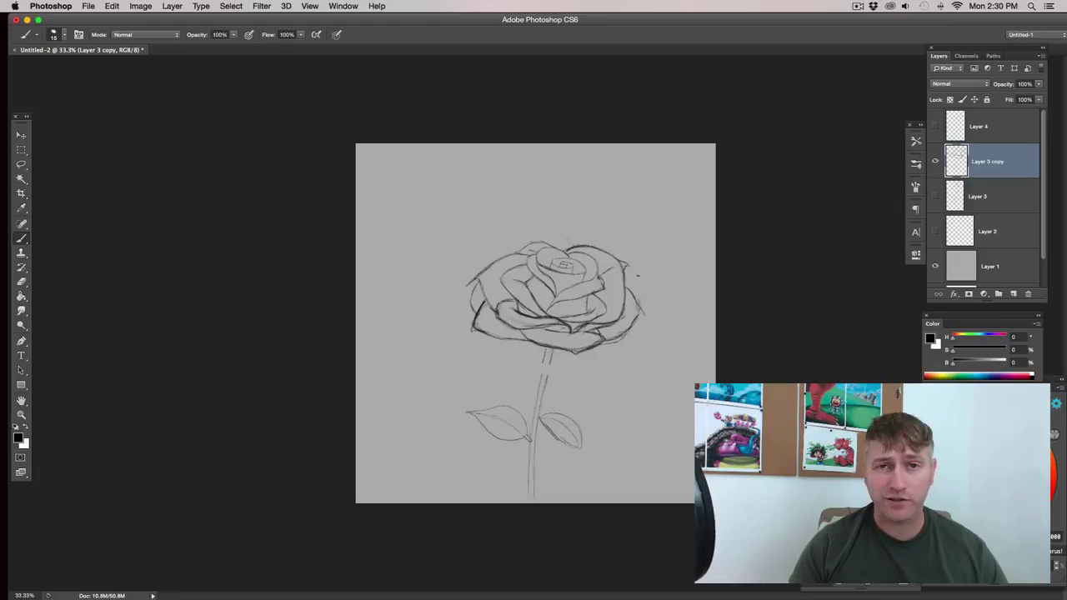
{"action": "key", "text": "e"}
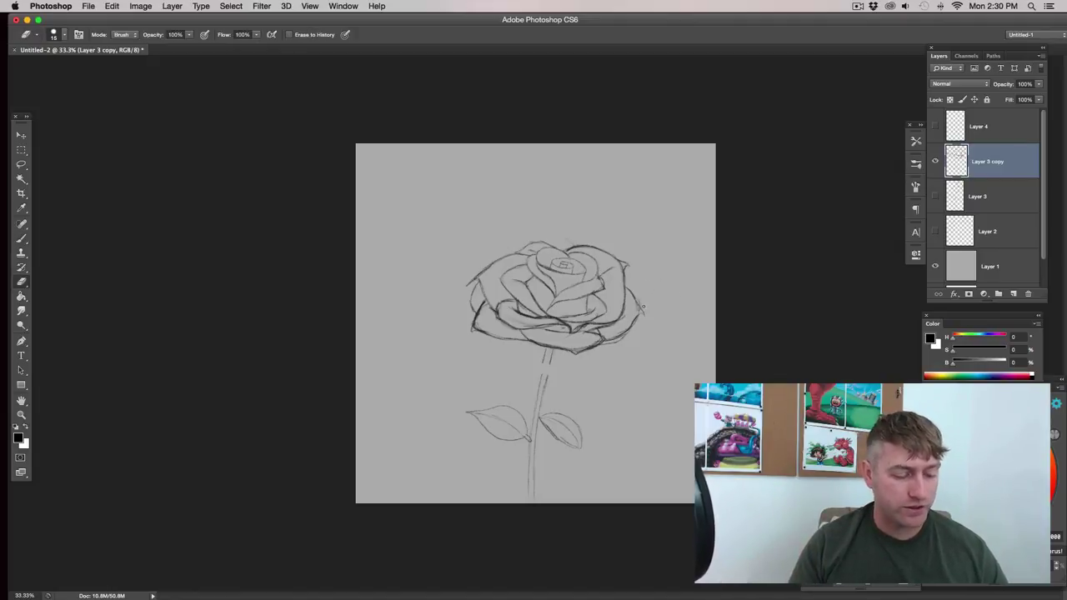
{"action": "key", "text": "bracketright"}
{"action": "key", "text": "bracketright"}
{"action": "key", "text": "bracketright"}
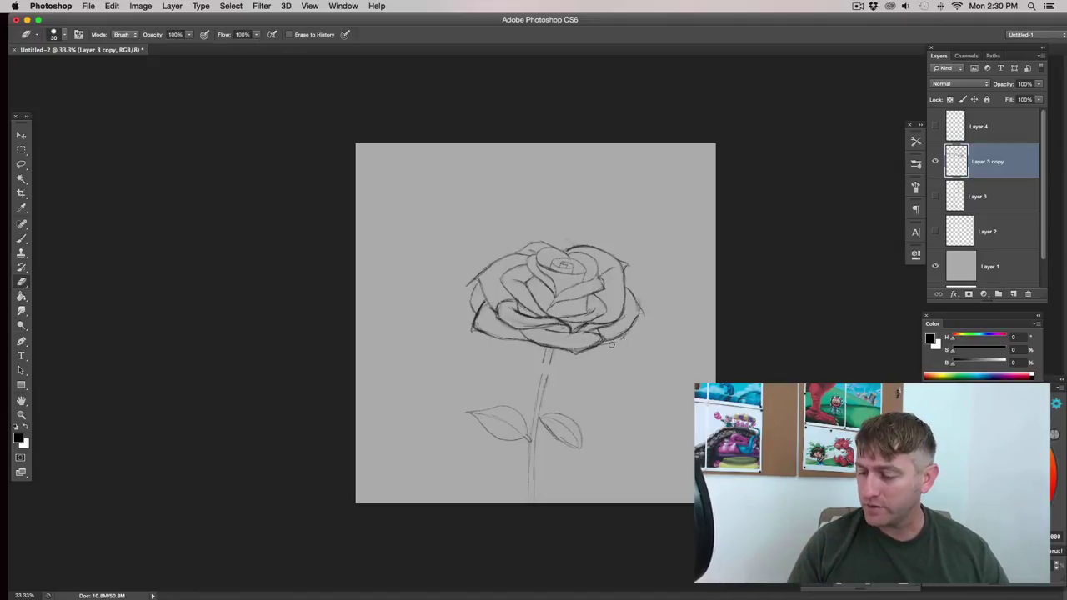
{"action": "key", "text": "bracketleft"}
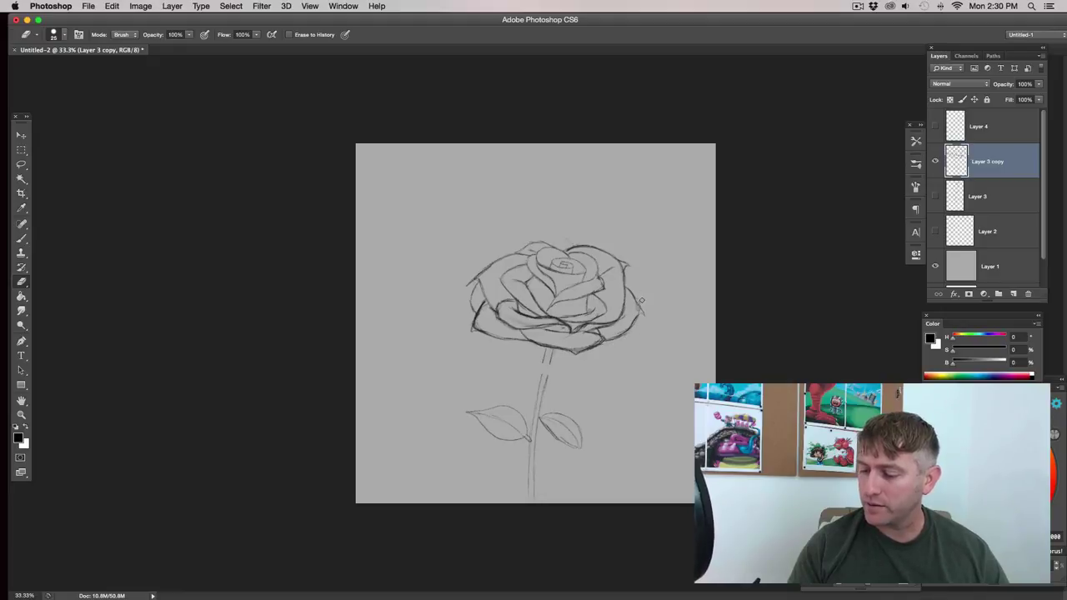
{"action": "key", "text": "bracketright"}
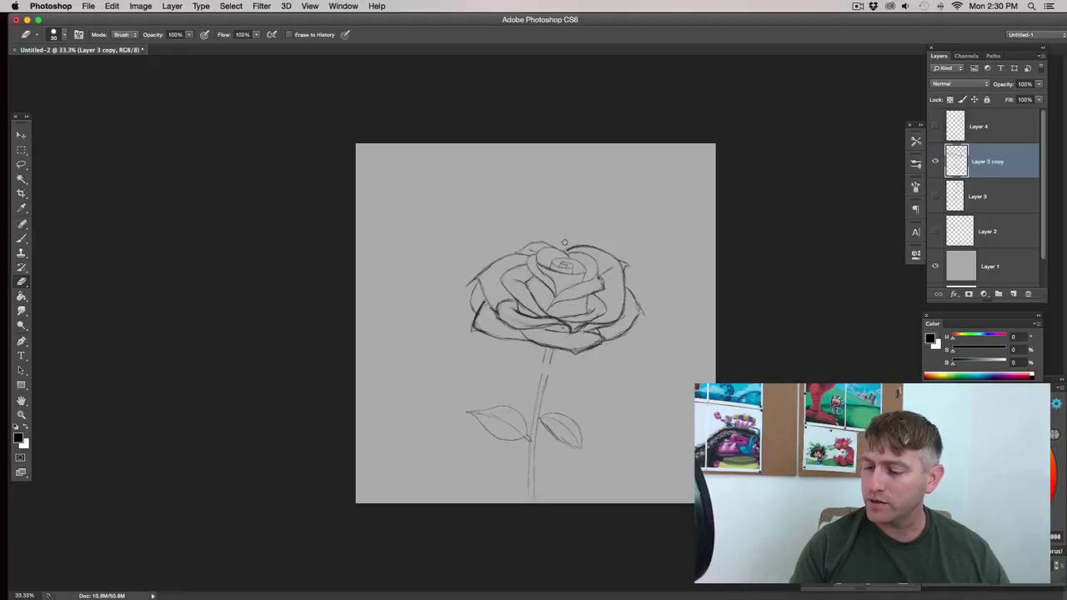
{"action": "key", "text": "bracketright"}
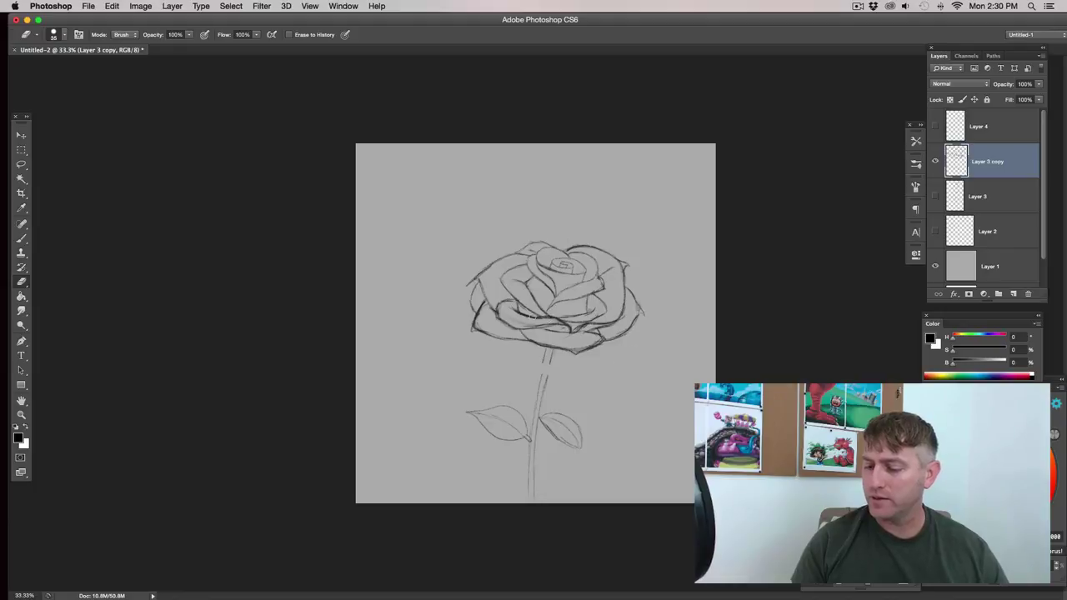
{"action": "key", "text": "b"}
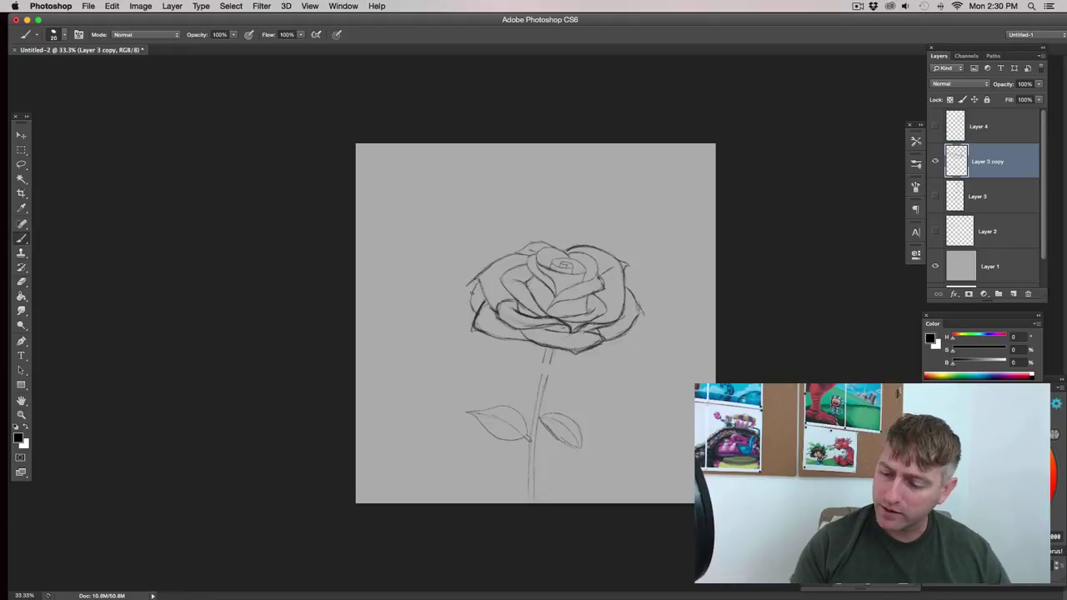